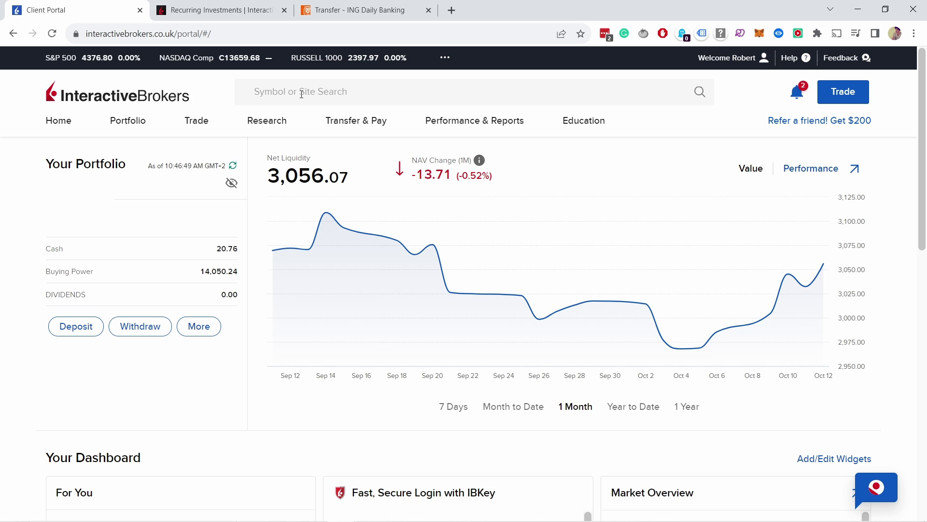
- Open VUSA (VANG S&P500 USDD) from recent symbols and start a recurring investment in it
left_click(300, 92)
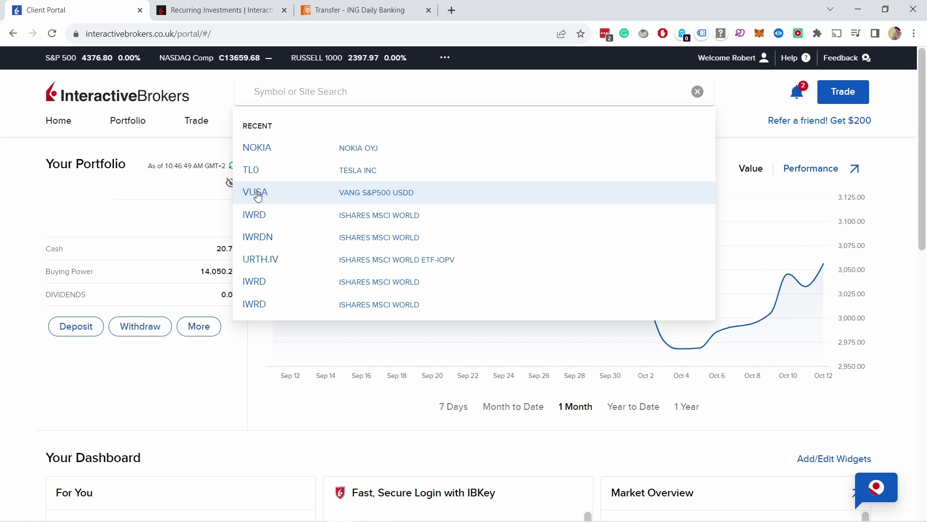
left_click(347, 193)
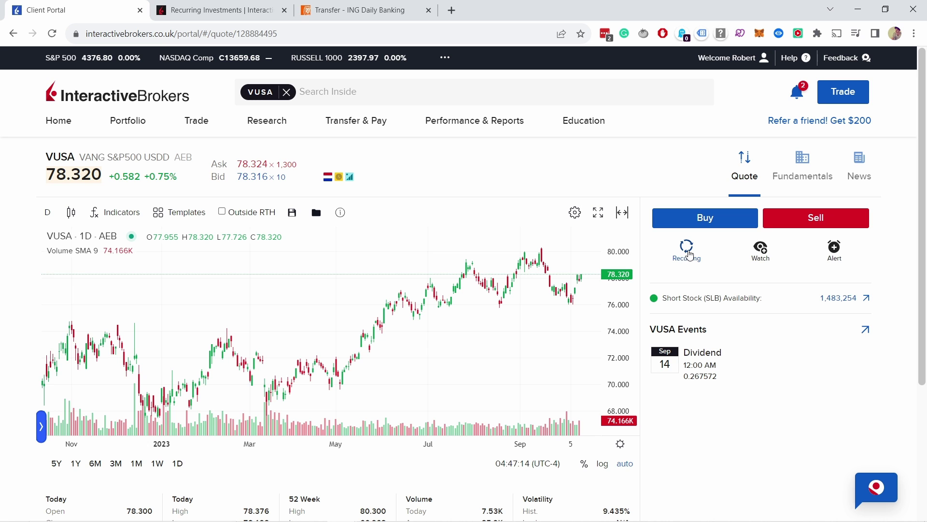
left_click(688, 252)
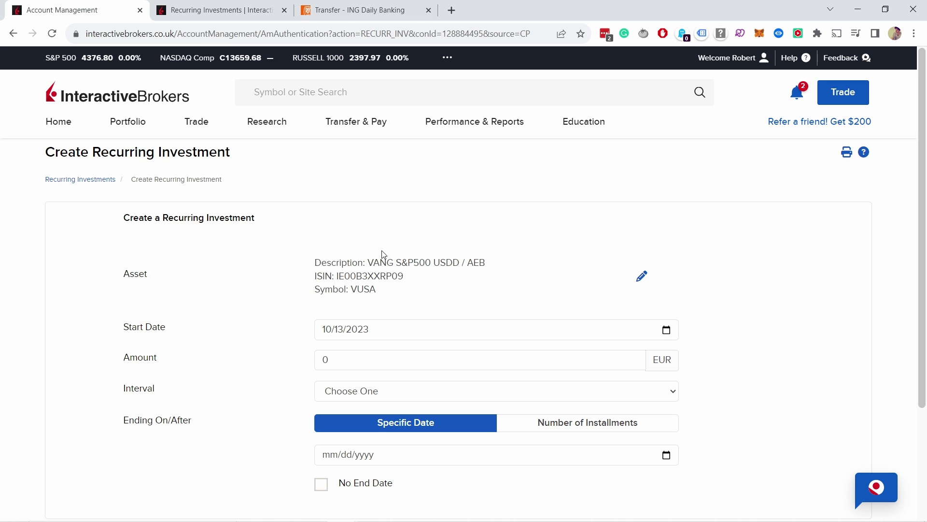
- Set the recurring investment start date to 28 October 2023
scroll(393, 234, "down", 2)
left_click(408, 269)
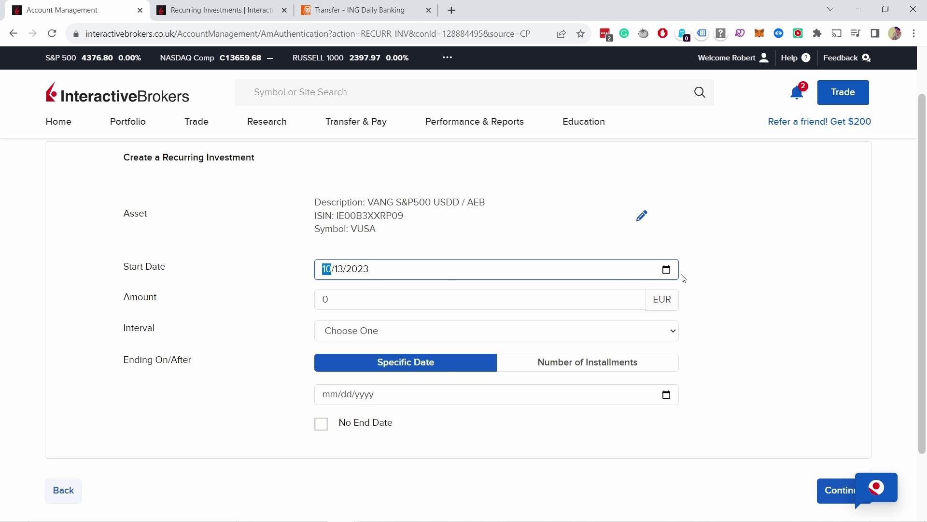
left_click(667, 269)
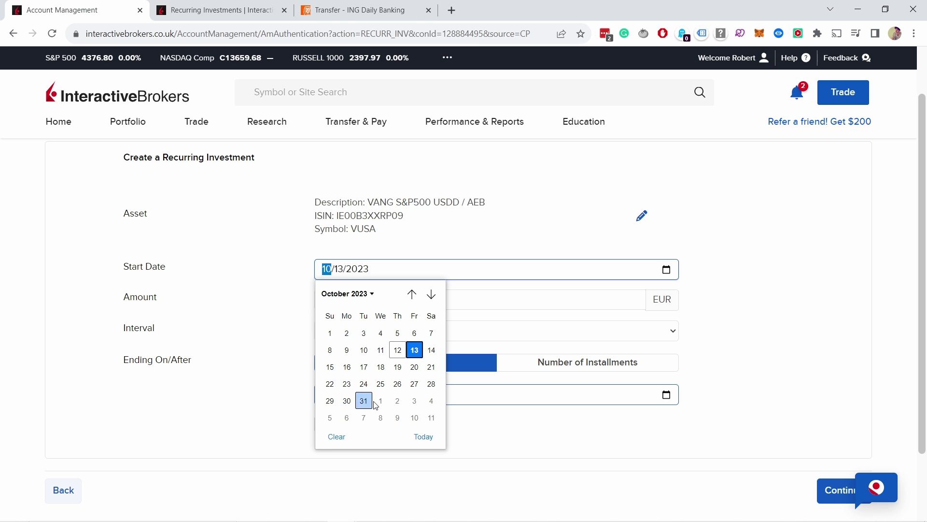
left_click(431, 384)
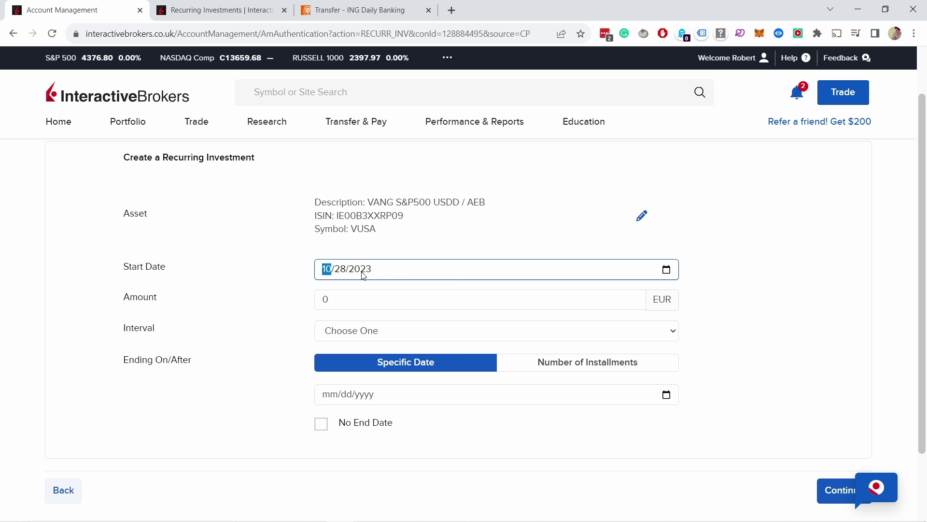
- Enter a 500 EUR amount, Monthly interval and No End Date, then continue to review
left_click(339, 299)
left_click_drag(352, 298, 304, 295)
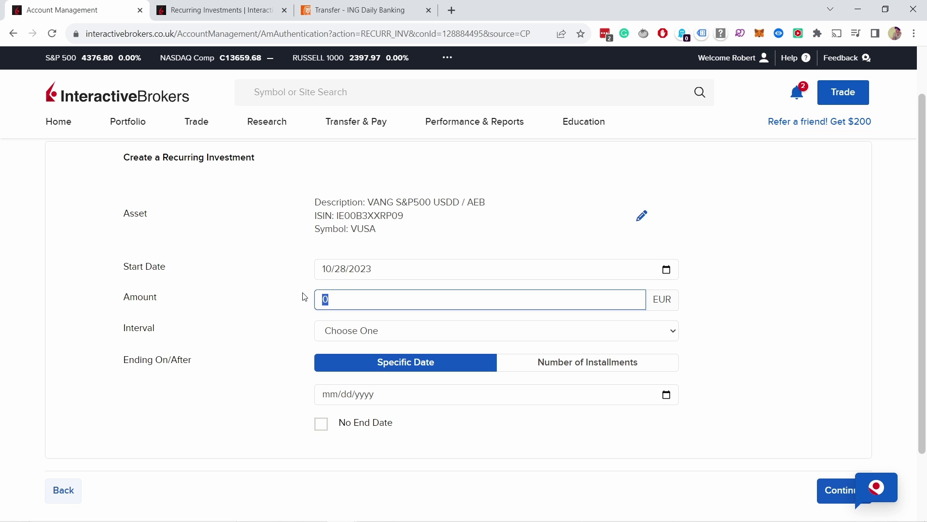
type("500")
left_click(370, 330)
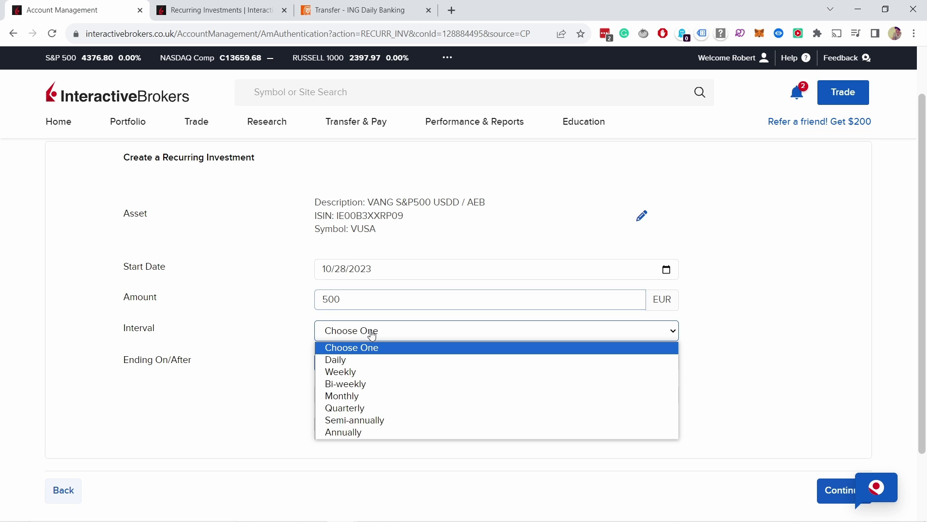
left_click(360, 396)
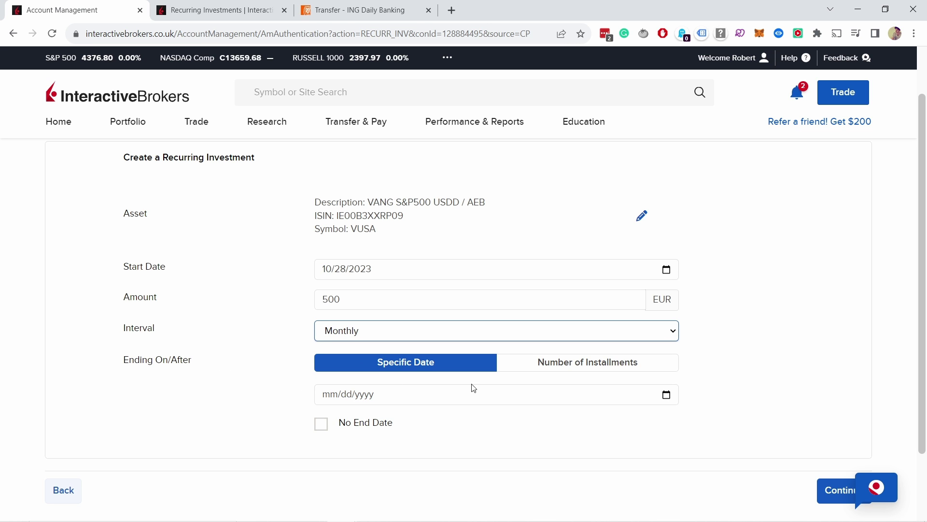
left_click(322, 427)
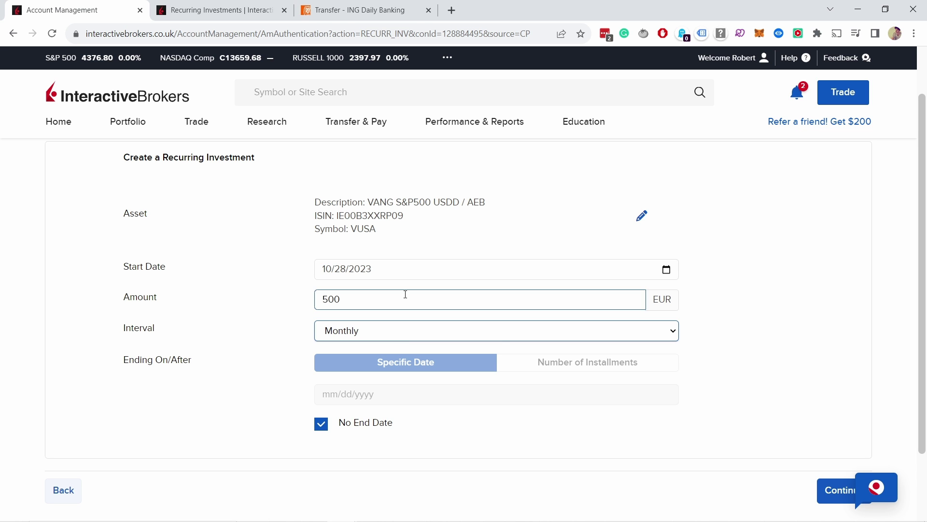
left_click(833, 490)
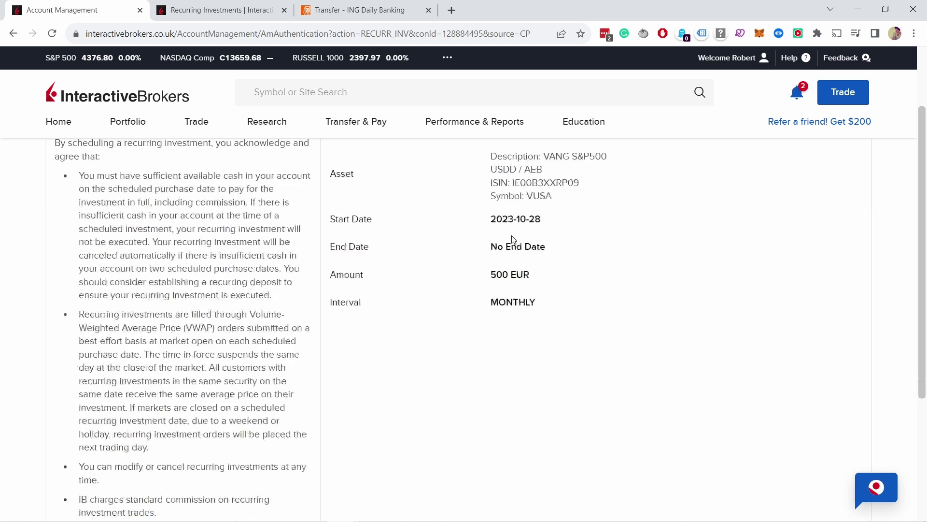
- Save the VUSA investment and reopen Trade > Recurring Investments to see it listed
scroll(511, 242, "down", 6)
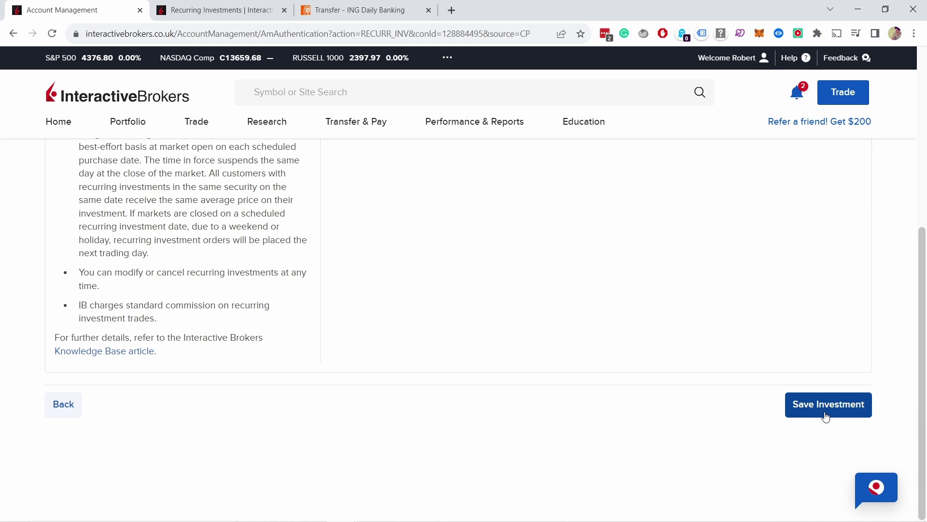
left_click(824, 414)
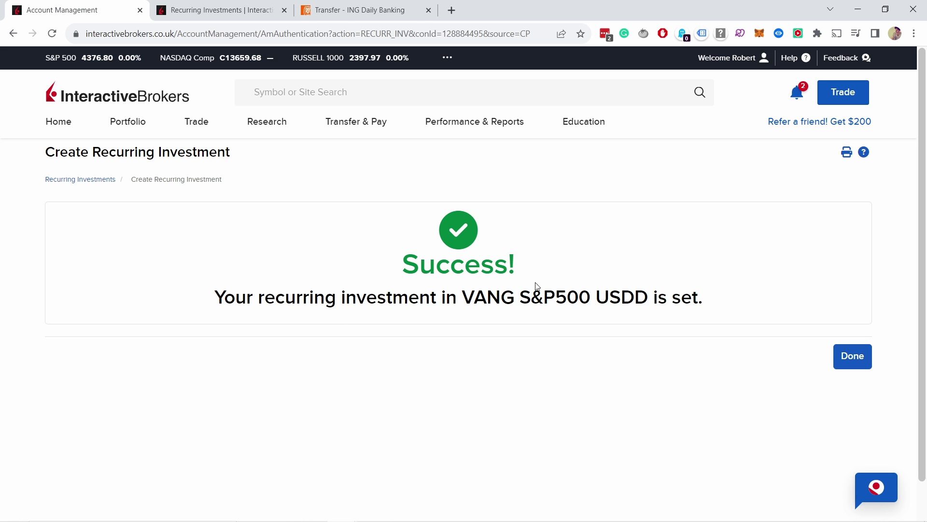
left_click(850, 356)
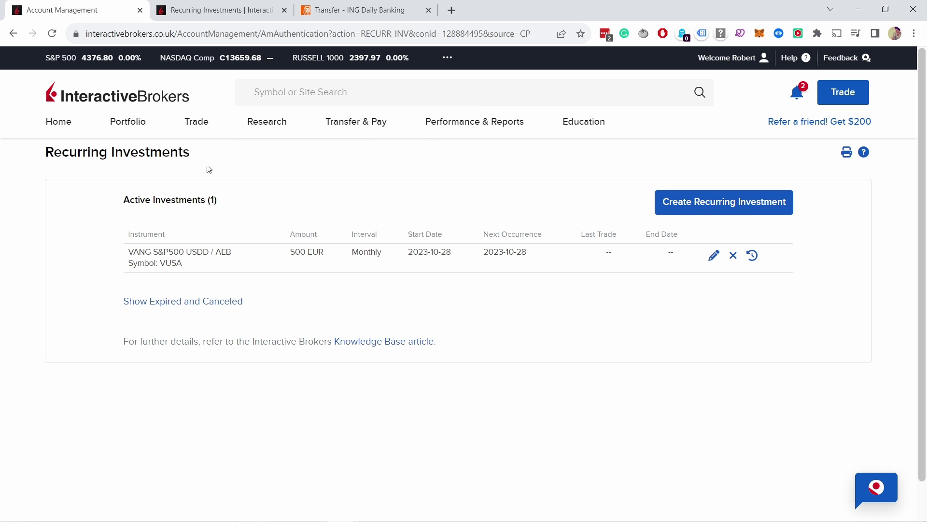
left_click(197, 126)
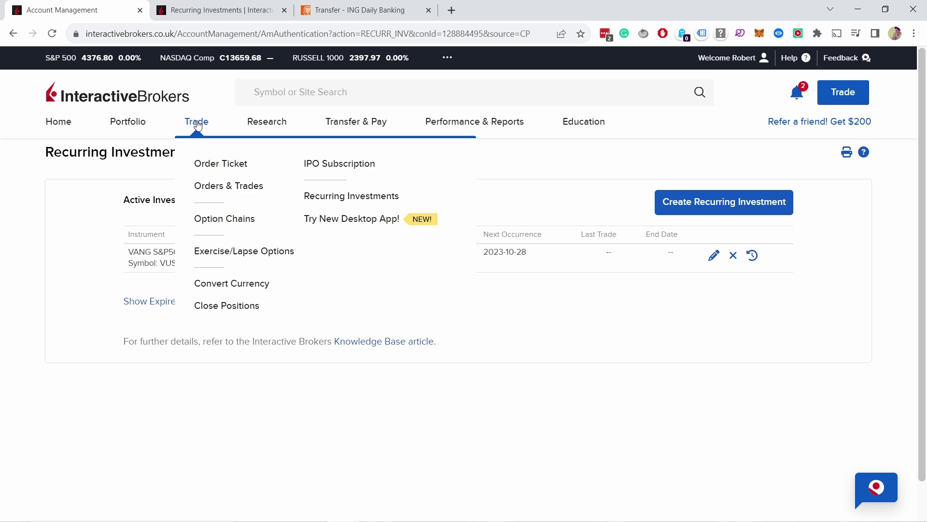
left_click(344, 196)
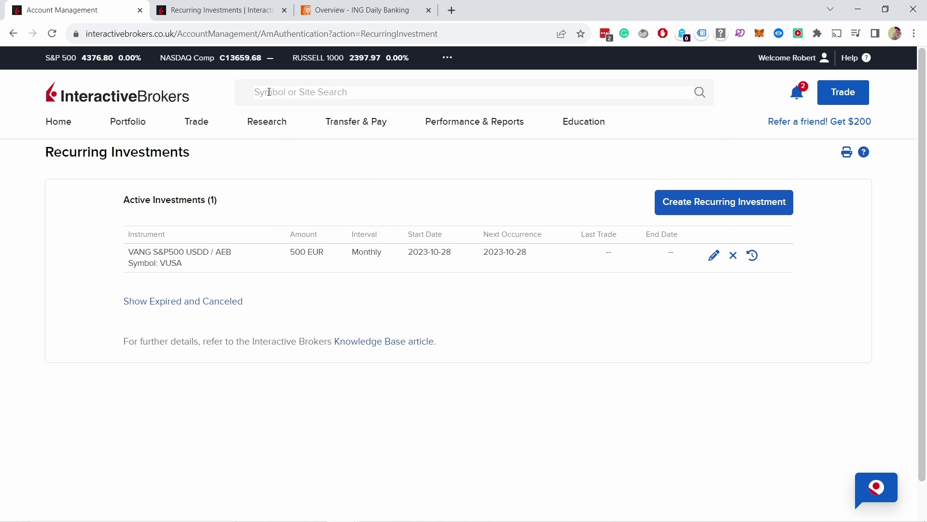
left_click(269, 91)
type("FR")
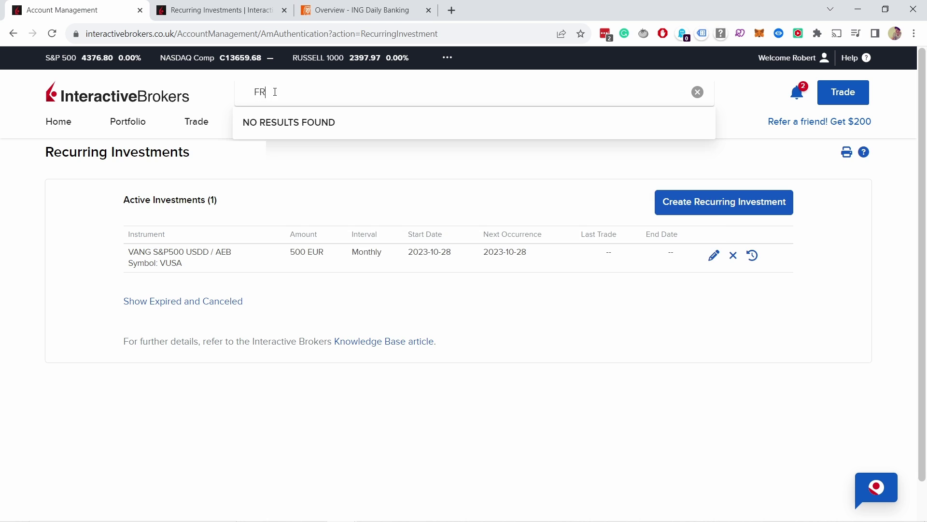
type("ACTION")
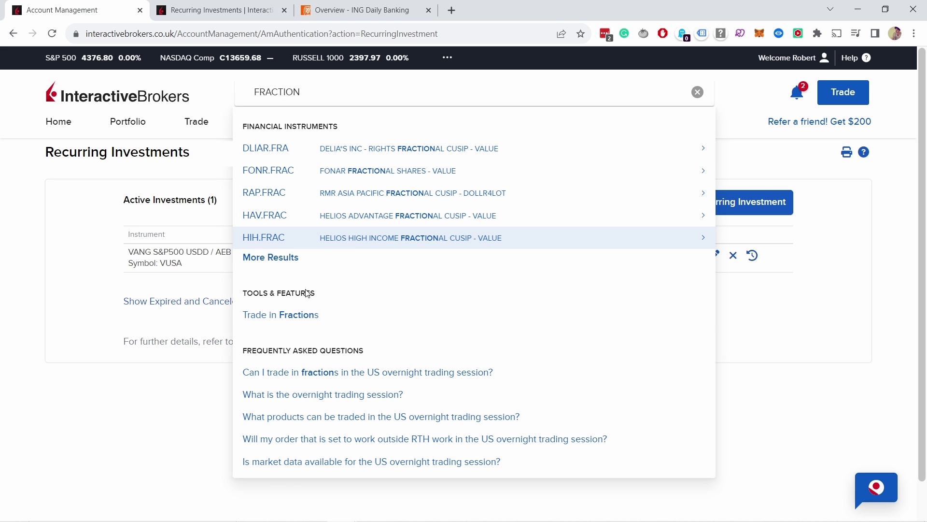
left_click(281, 319)
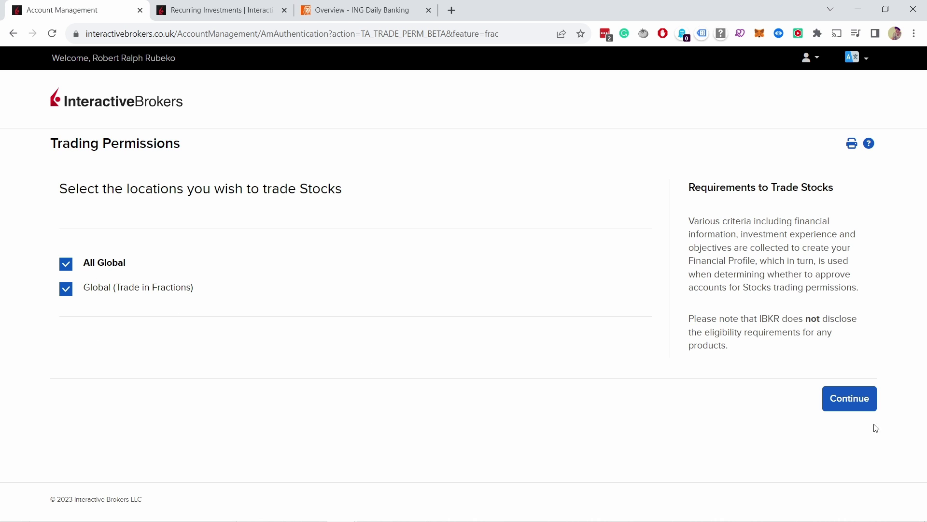
left_click(857, 400)
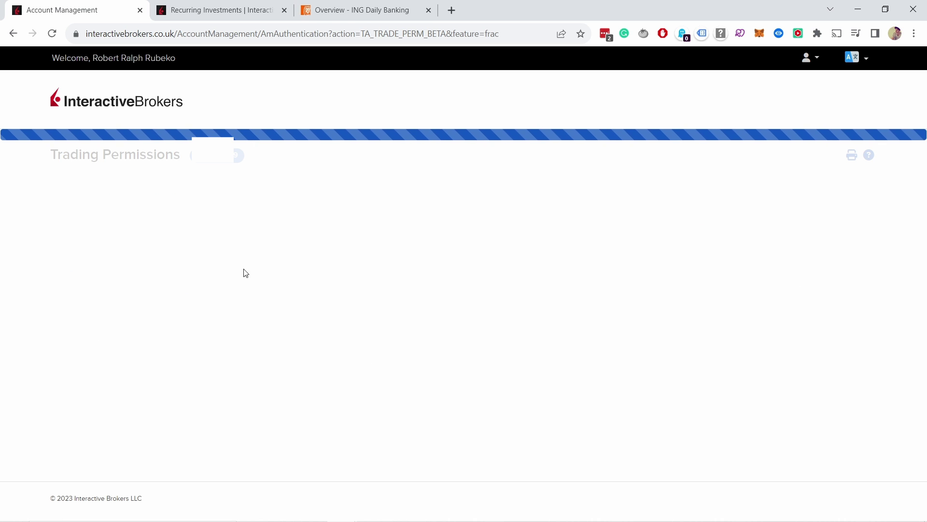
left_click(13, 36)
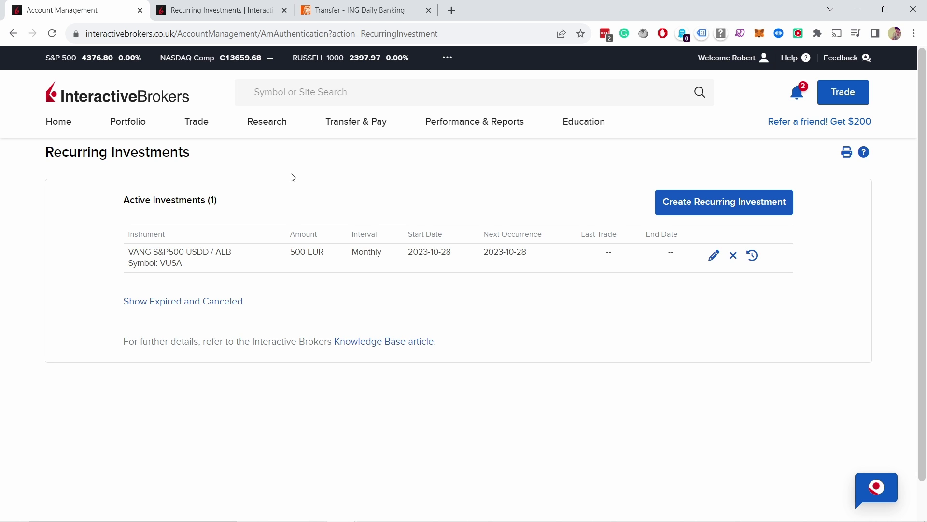
- Start a new deposit method and open the Bank Transfer/SEPA form for EUR
mouse_move(357, 126)
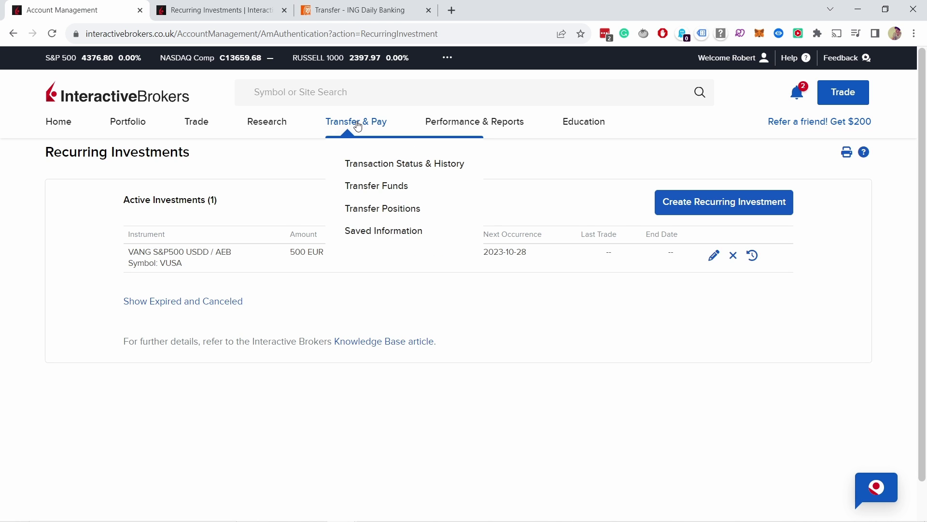
left_click(389, 192)
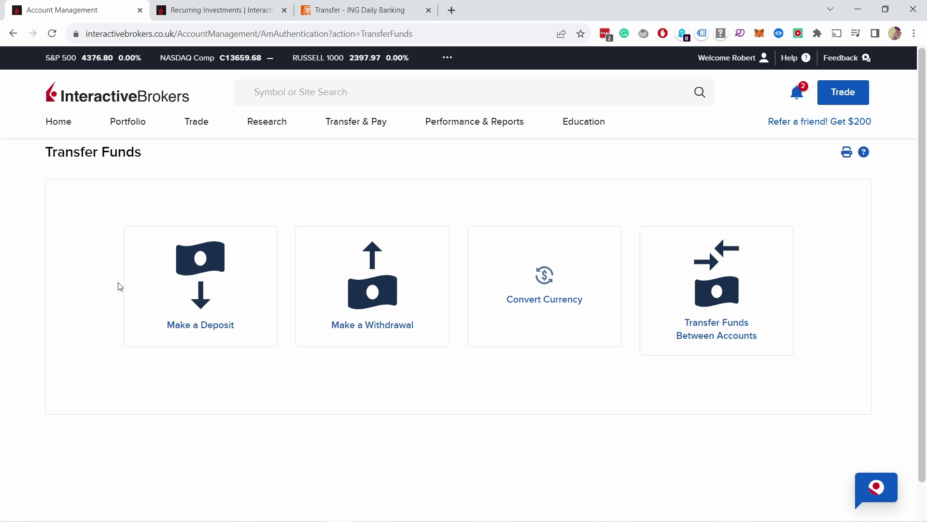
left_click(215, 284)
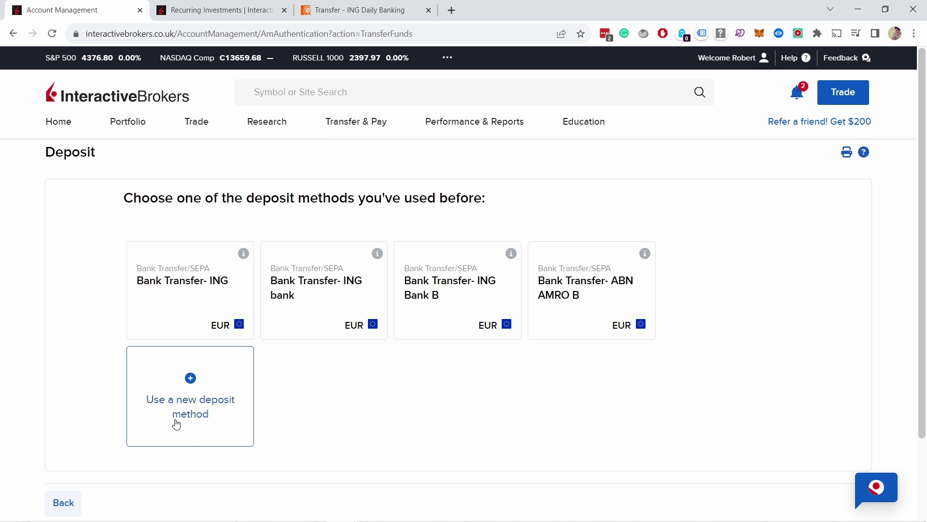
left_click(187, 411)
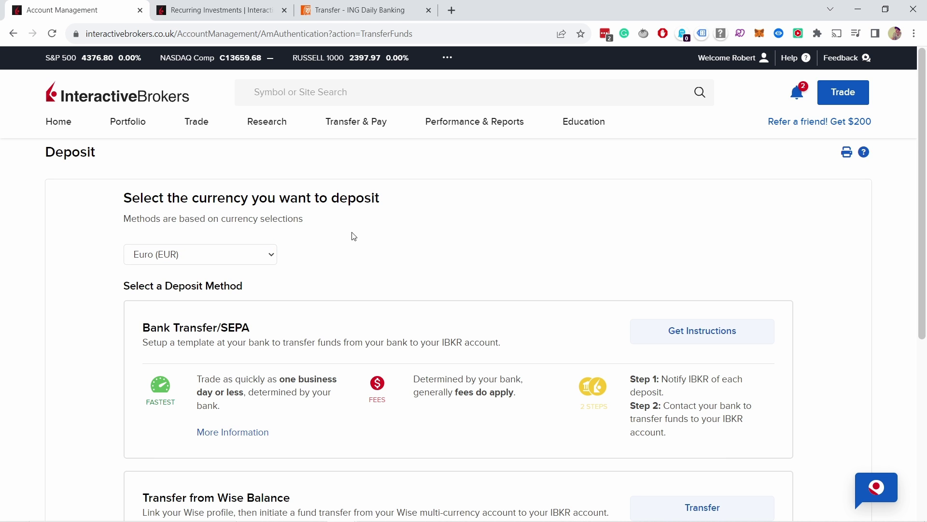
scroll(355, 235, "down", 3)
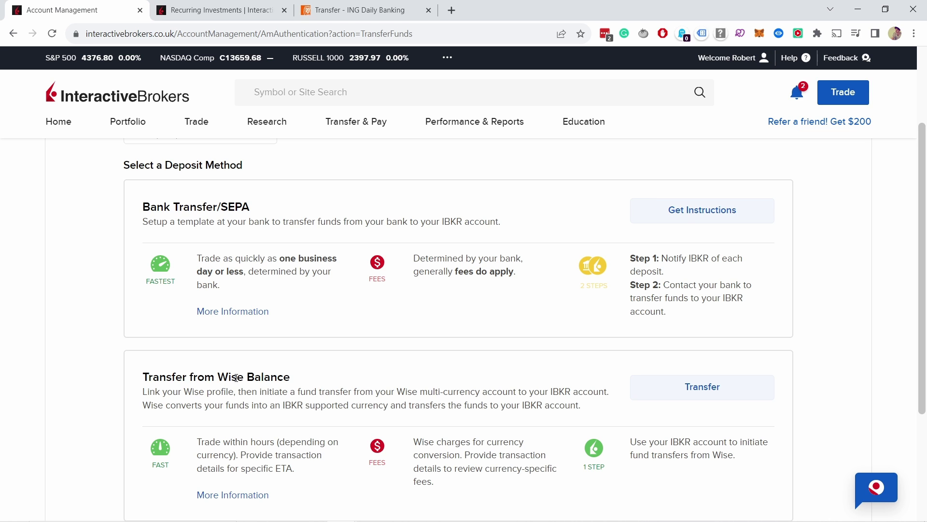
left_click(692, 212)
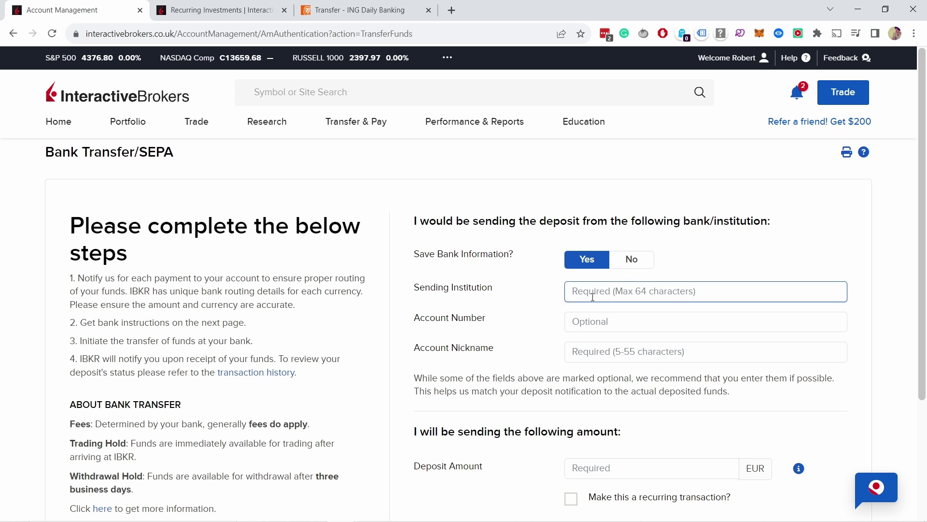
- Enter ING BV as the sending institution and 500 as the deposit amount
type("ING BV")
left_click(593, 322)
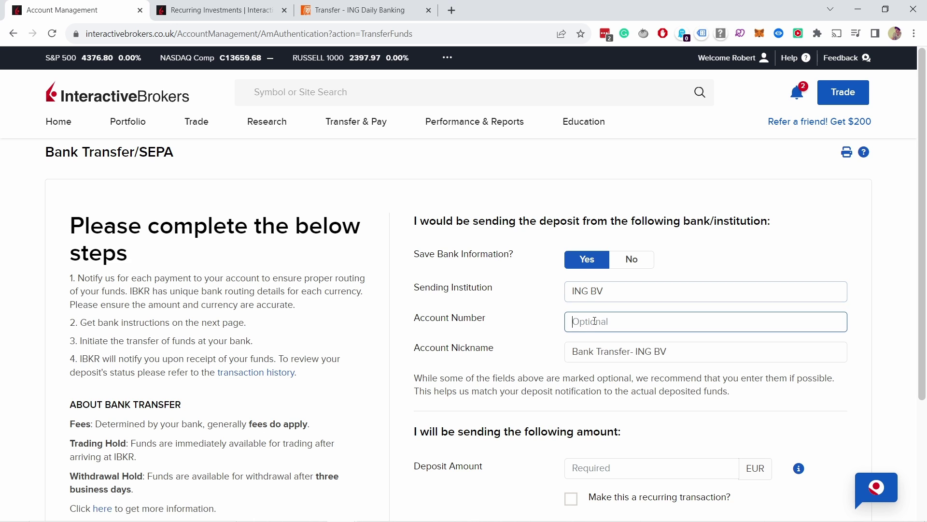
scroll(641, 361, "down", 1)
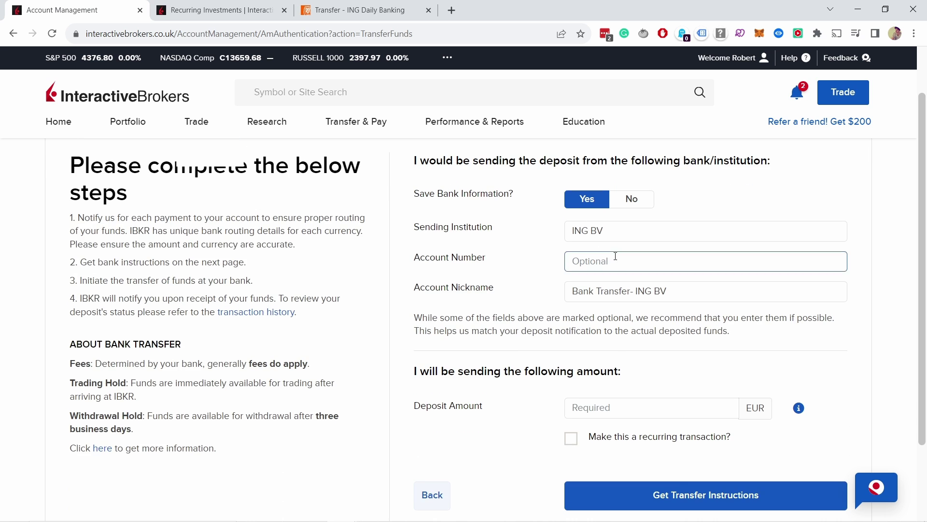
left_click(622, 315)
scroll(621, 315, "down", 1)
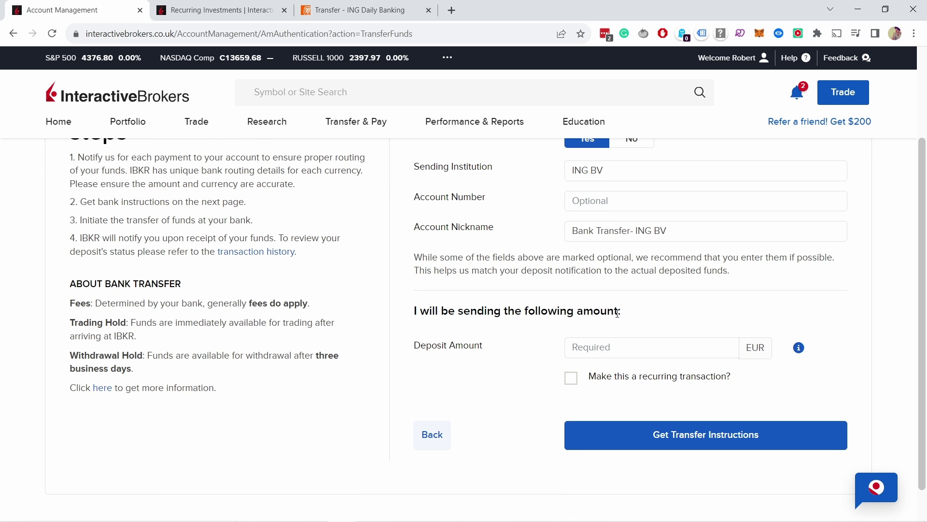
left_click(615, 346)
type("500")
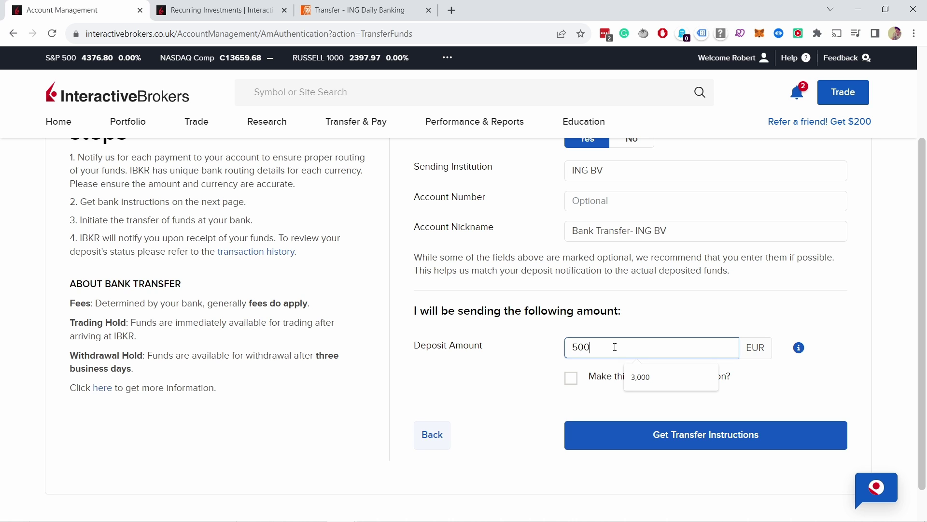
left_click(580, 377)
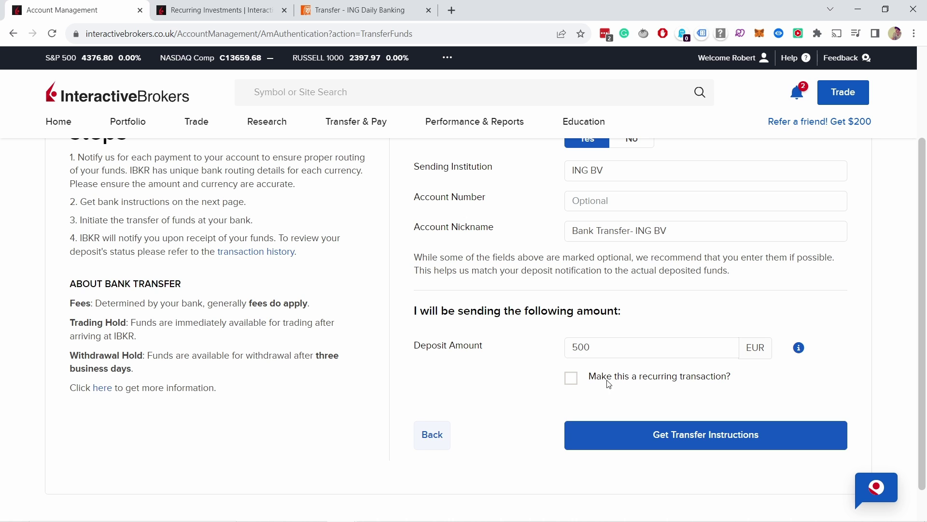
- Make the deposit recurring, named '500 euros monthly', with Monthly frequency
left_click(572, 378)
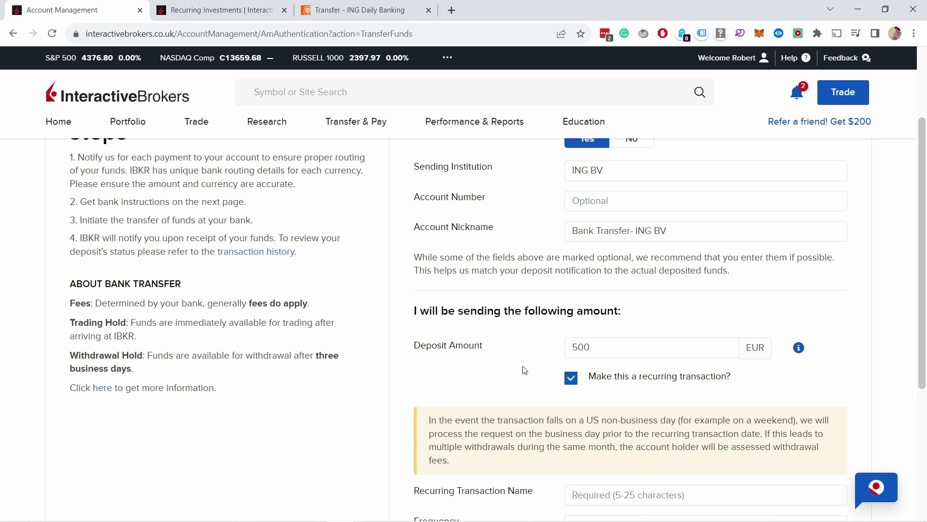
scroll(524, 353, "down", 3)
left_click(606, 319)
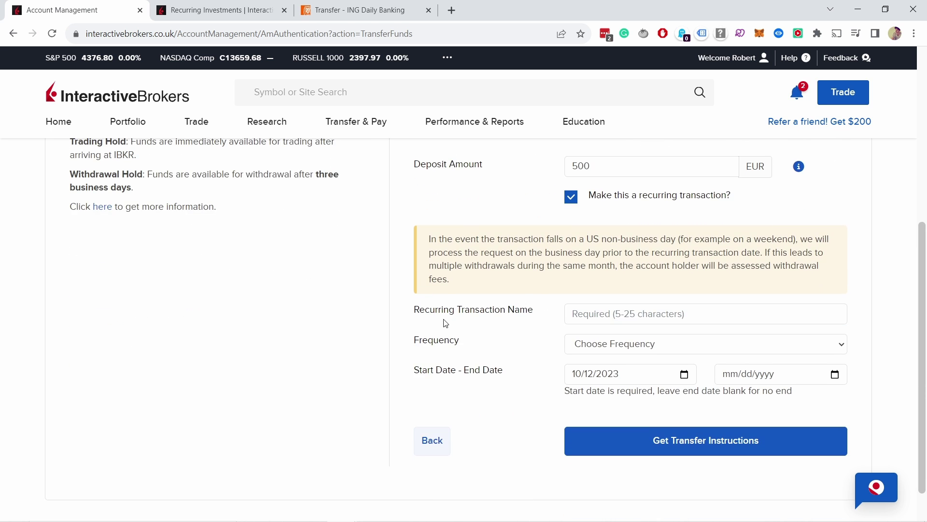
left_click(605, 313)
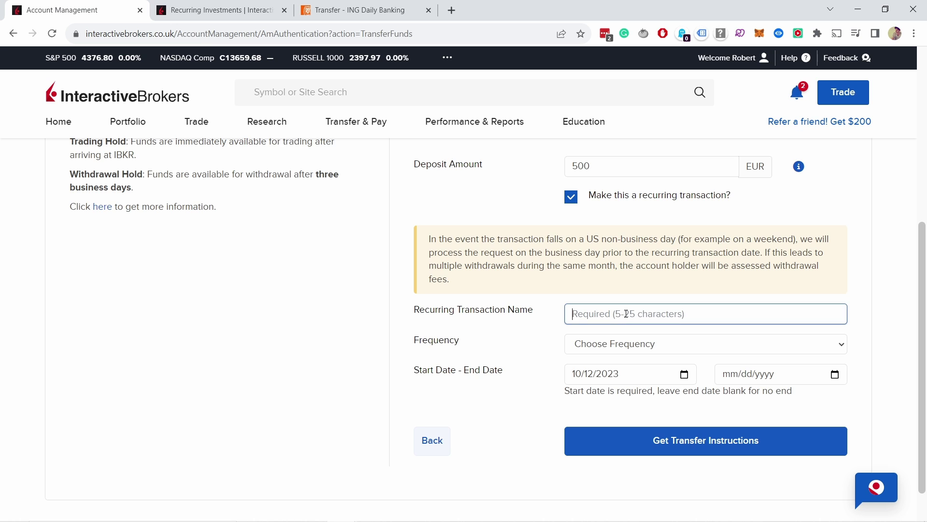
type("500 euros monthly")
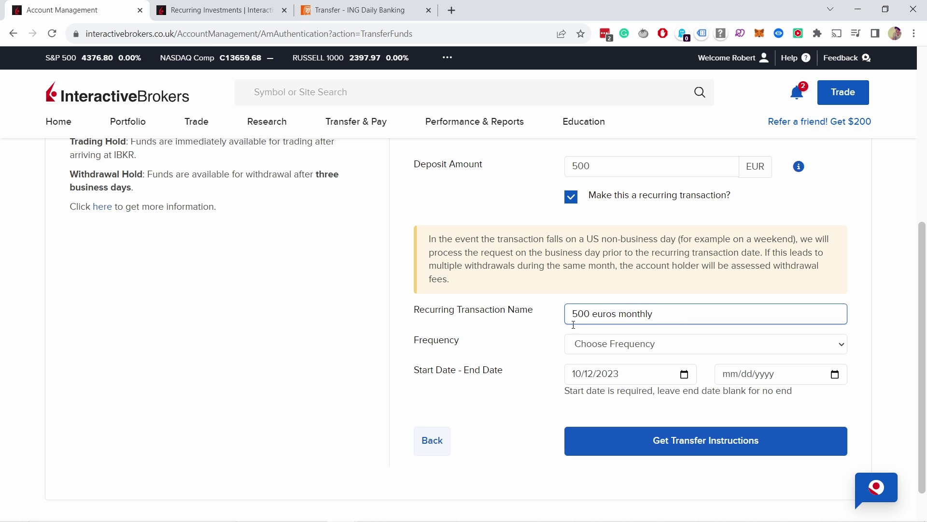
left_click(621, 344)
left_click(604, 376)
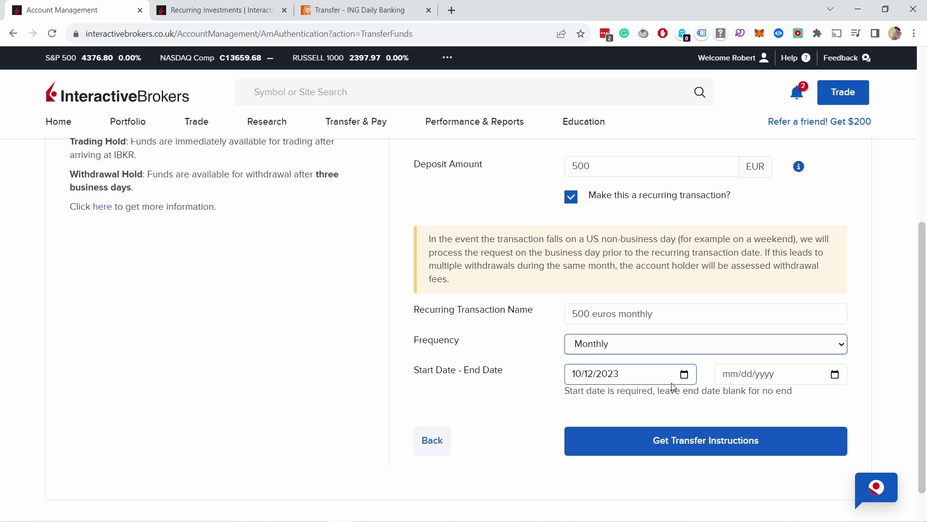
- Set the recurring deposit start date to 10/26/2023 and submit for transfer instructions
left_click(691, 381)
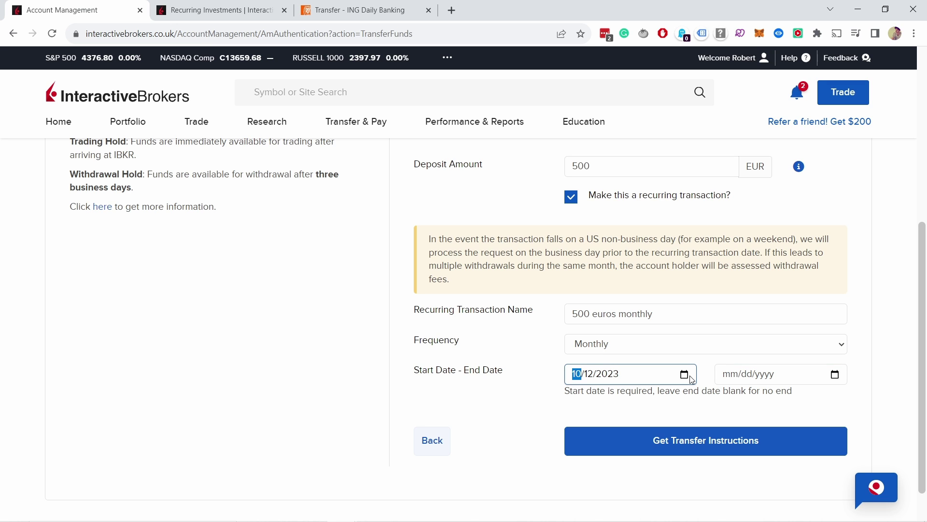
left_click(685, 374)
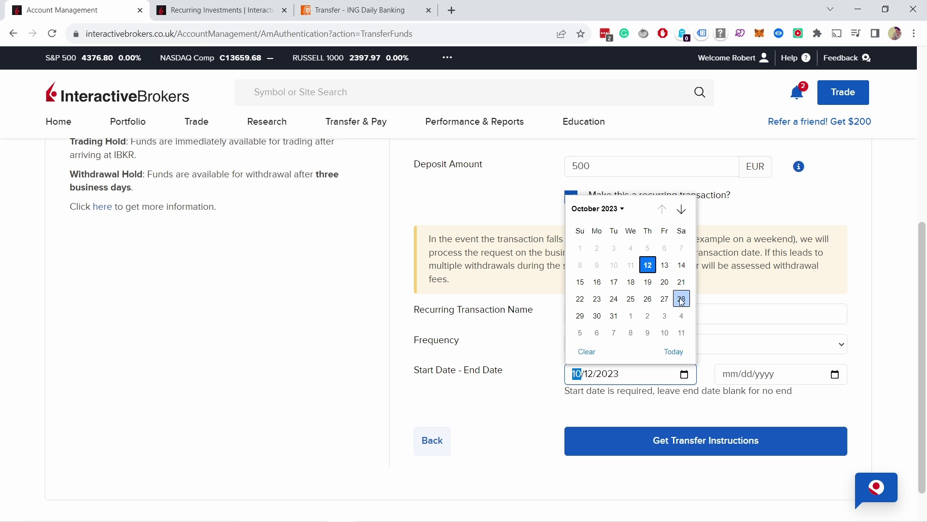
left_click(649, 300)
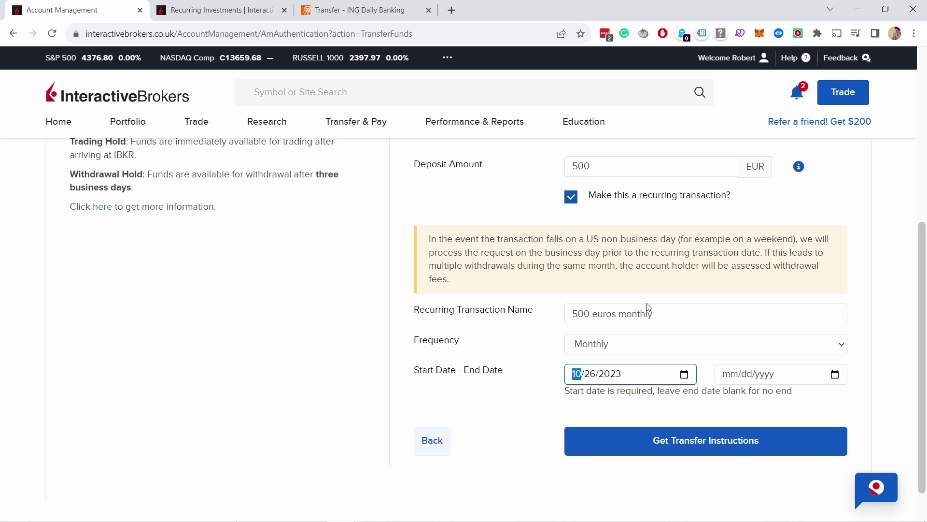
left_click(657, 319)
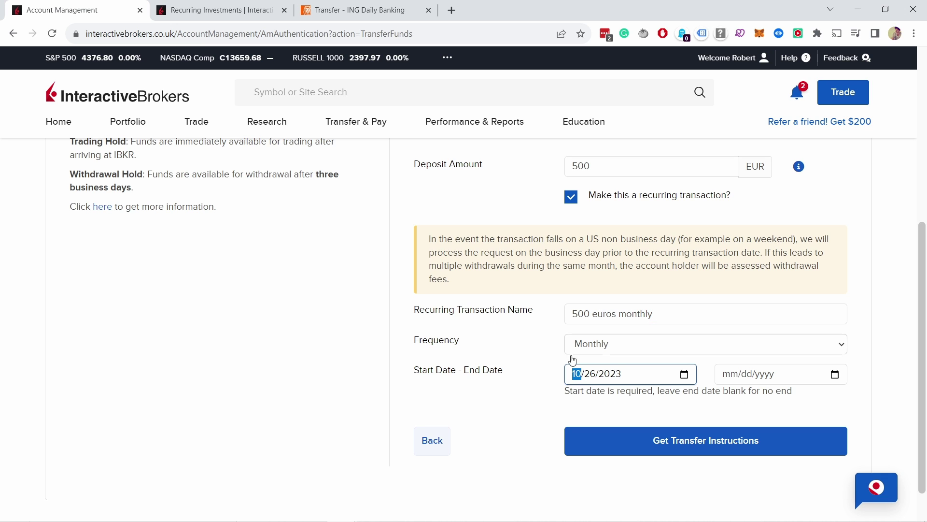
left_click(671, 446)
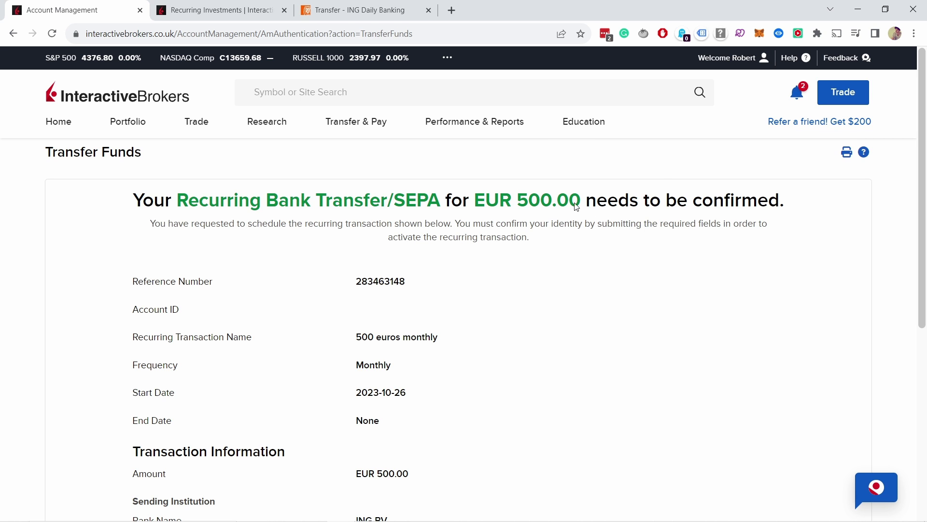
- Enter the account login credentials, confirm the recurring deposit, and view the beneficiary bank details
scroll(396, 239, "down", 6)
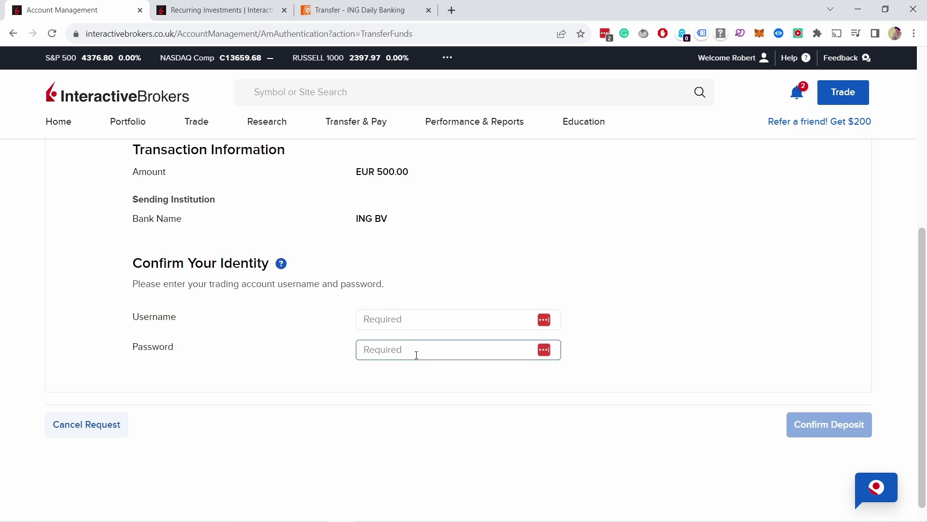
left_click(544, 320)
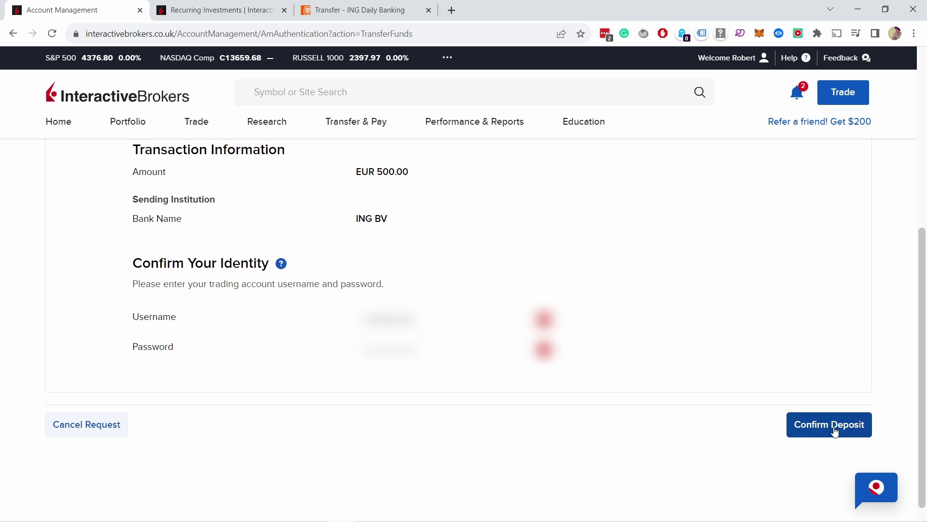
left_click(834, 429)
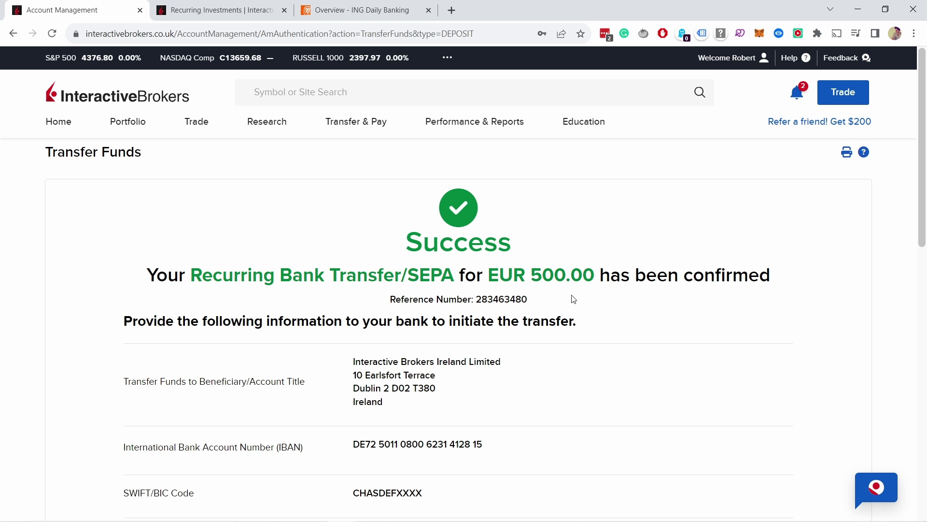
scroll(398, 281, "down", 4)
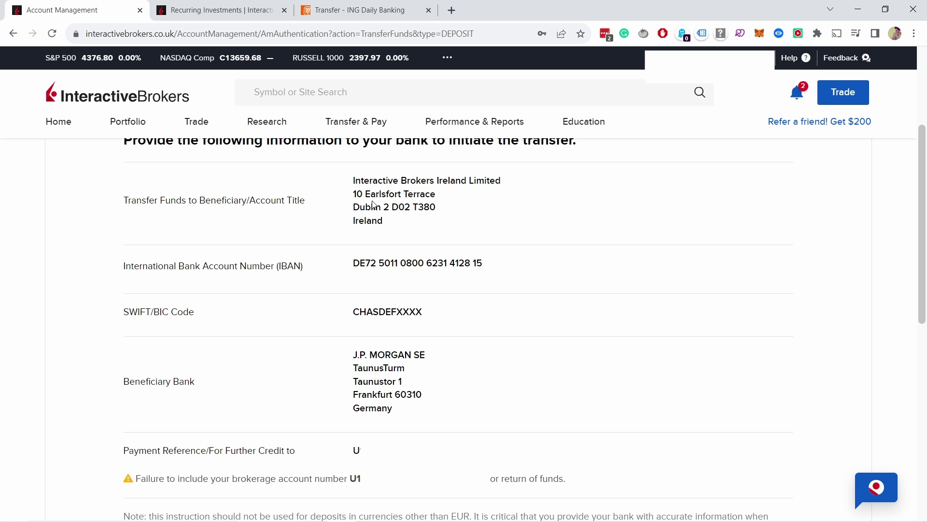
- Copy the beneficiary name Interactive Brokers Ireland Limited into ING's payee name field
left_click(339, 10)
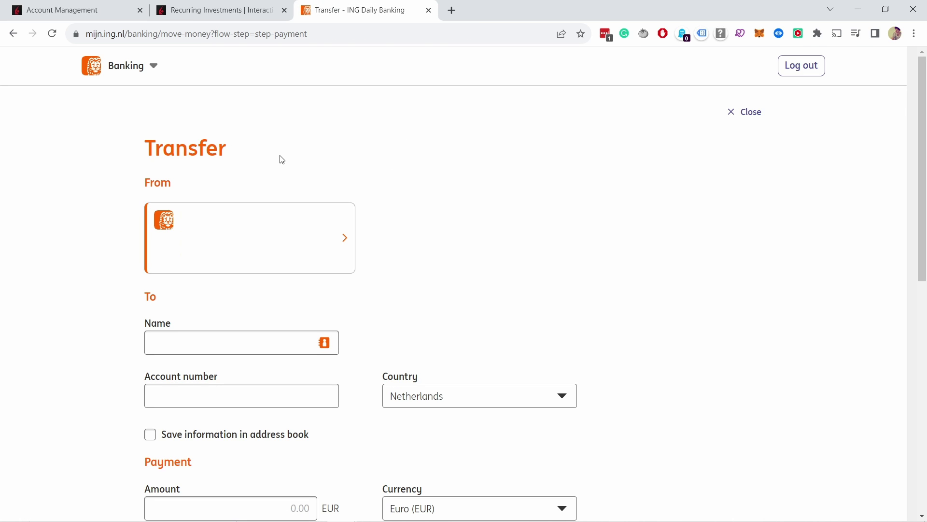
scroll(184, 222, "down", 2)
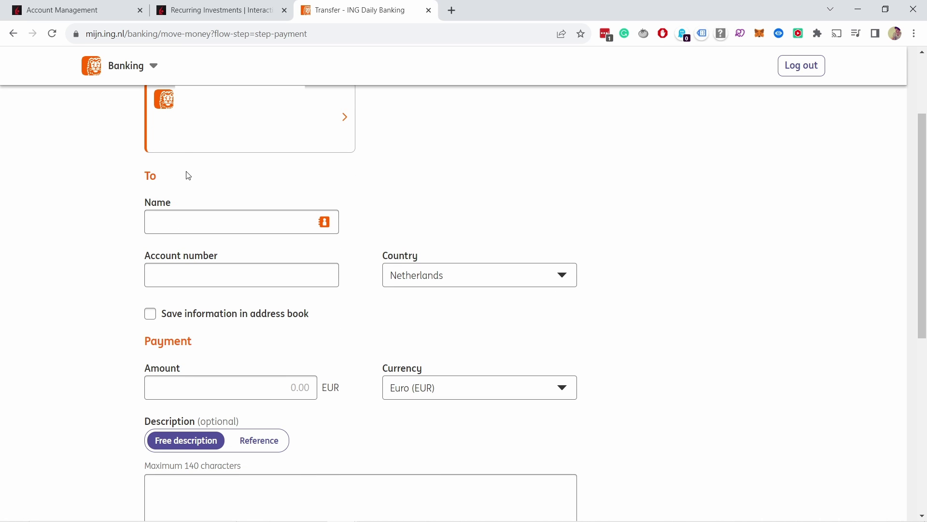
left_click(99, 13)
left_click_drag(354, 182, 502, 181)
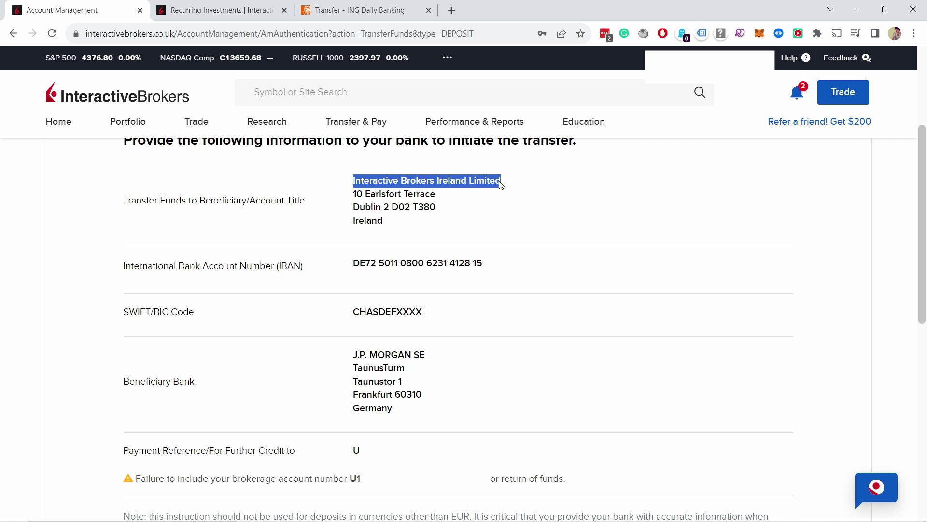
left_click(362, 10)
left_click(273, 210)
key("ctrl+1")
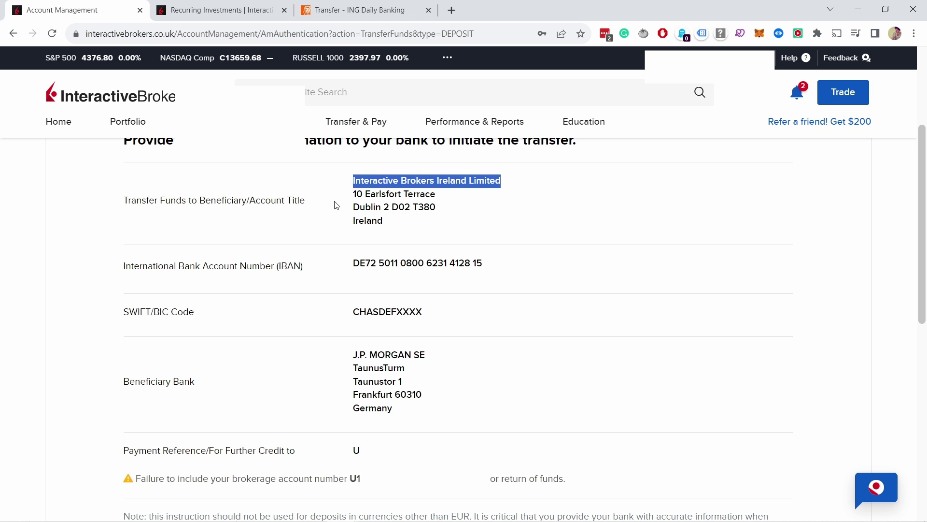
- Copy the beneficiary's German IBAN from IBKR into ING's account number field
left_click_drag(358, 267, 491, 265)
key("ctrl+c")
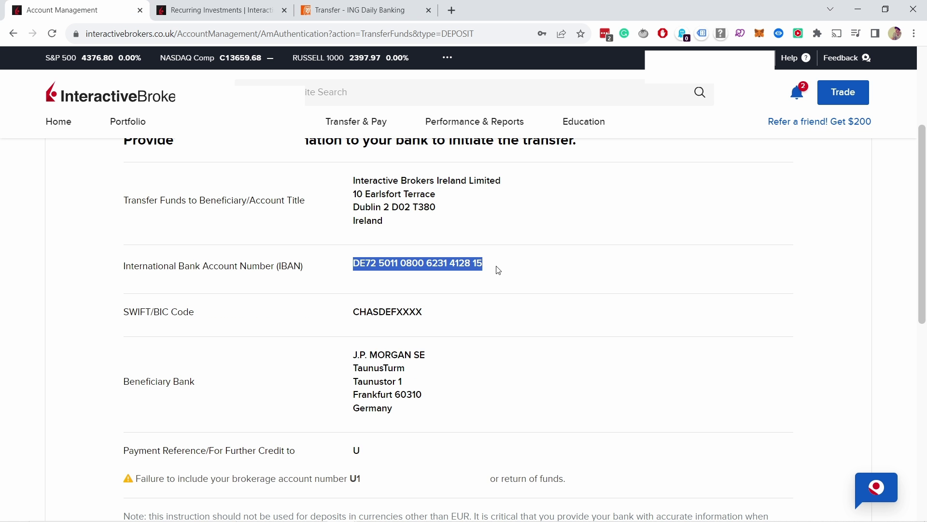
key("ctrl+3")
left_click(204, 269)
key("ctrl+v")
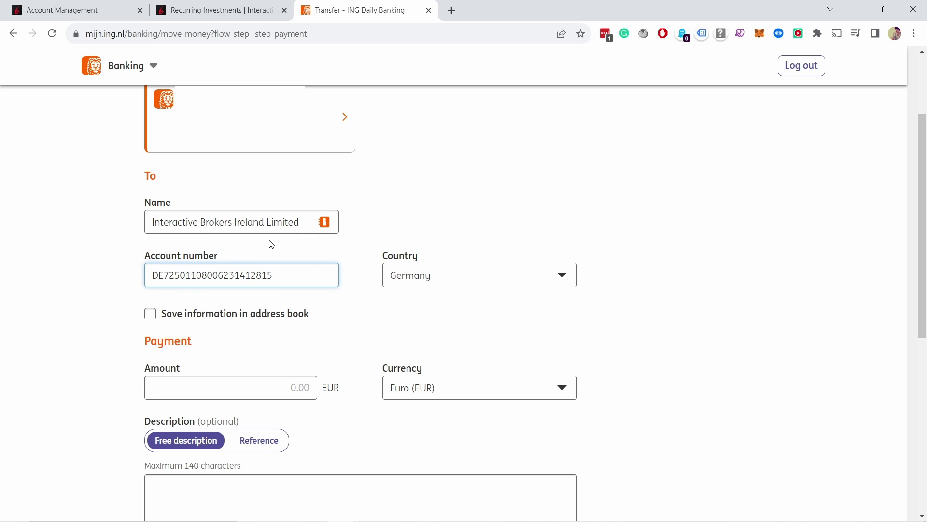
- Enter 525.00 EUR as the transfer amount, replacing the initial 500
scroll(271, 241, "down", 1)
scroll(142, 191, "down", 1)
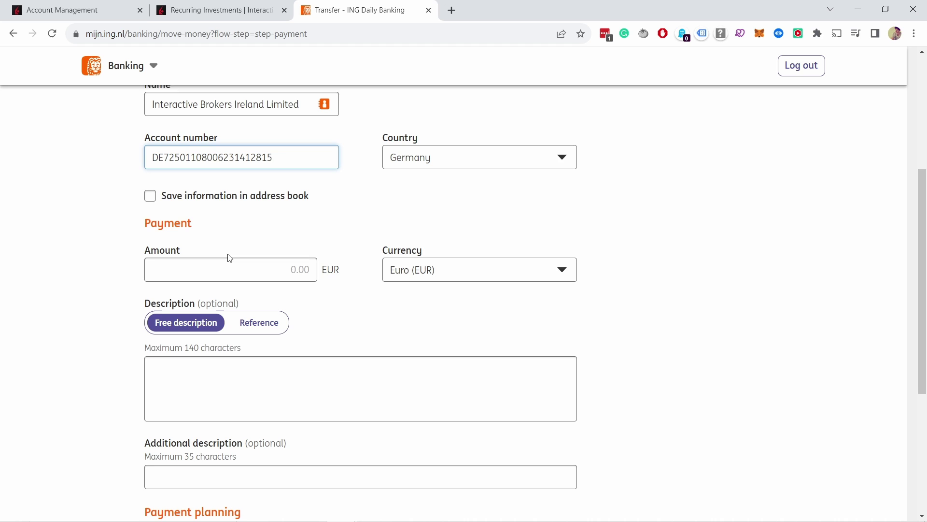
left_click(256, 267)
type("500")
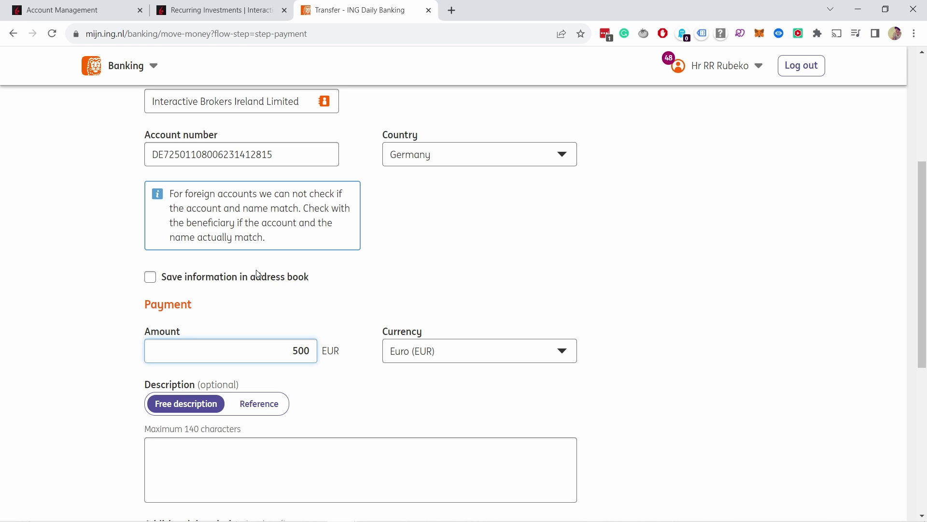
key("BackSpace")
key("BackSpace")
key("BackSpace")
type("525")
left_click(292, 249)
scroll(292, 248, "down", 3)
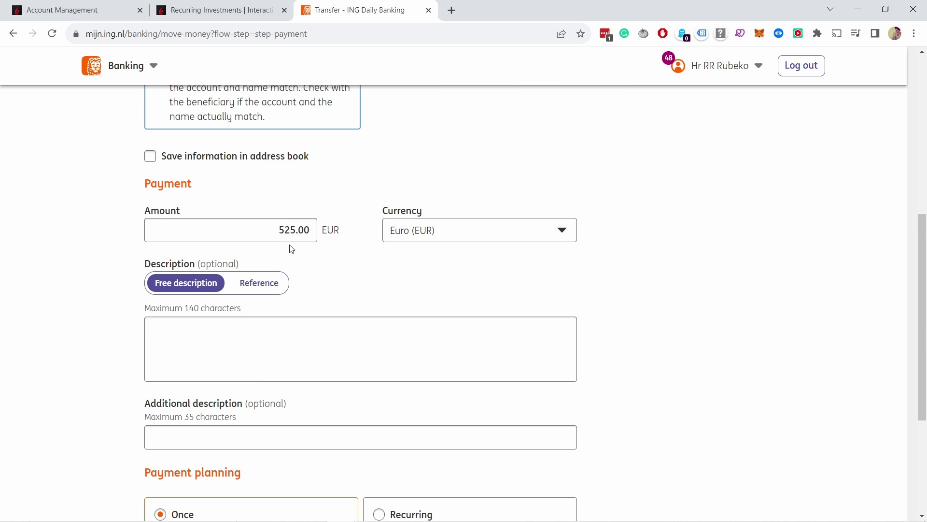
- Copy the IBKR deposit payment reference and paste it into ING's Description field
left_click(72, 12)
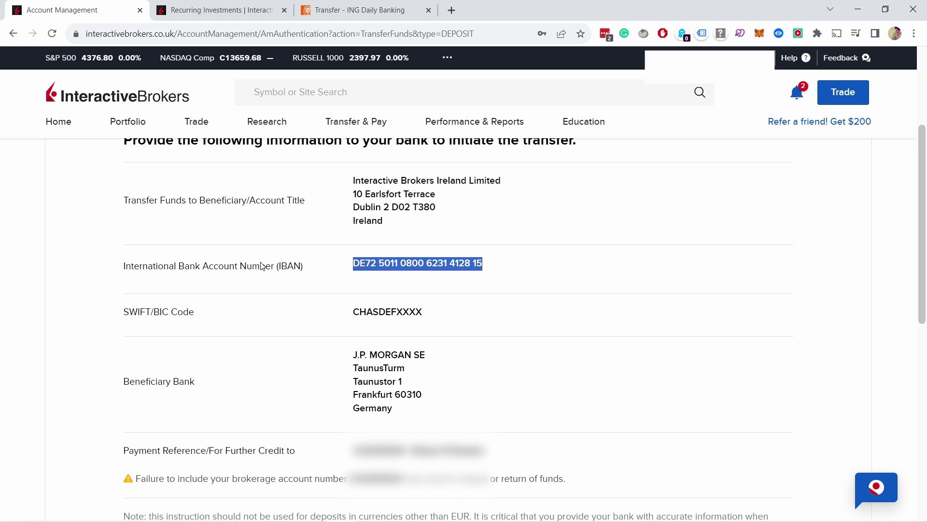
left_click_drag(357, 454, 484, 451)
left_click(484, 451)
left_click_drag(353, 452, 487, 451)
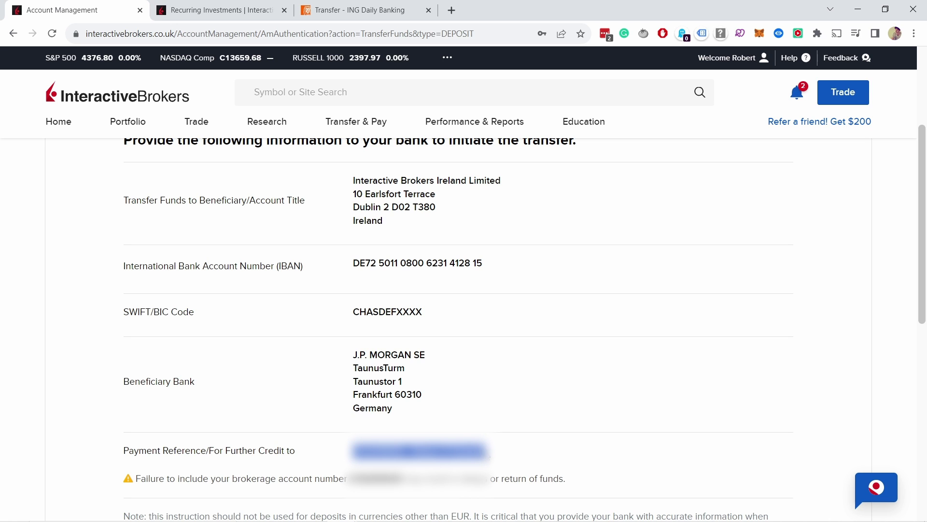
right_click(470, 451)
left_click(495, 342)
left_click(330, 19)
key("ctrl+v")
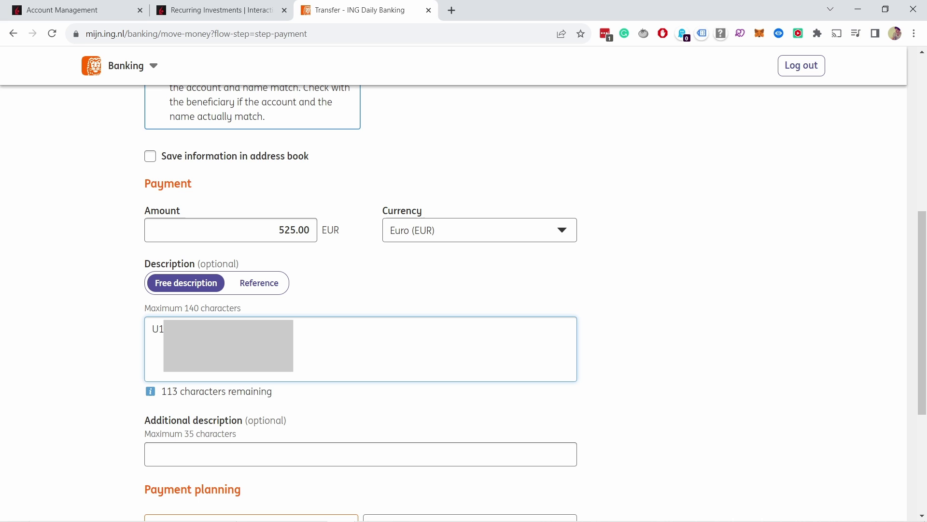
scroll(296, 297, "down", 1)
- Switch the ING transfer to Recurring, Monthly, executing from 26 October 2023, and schedule it
scroll(290, 294, "down", 3)
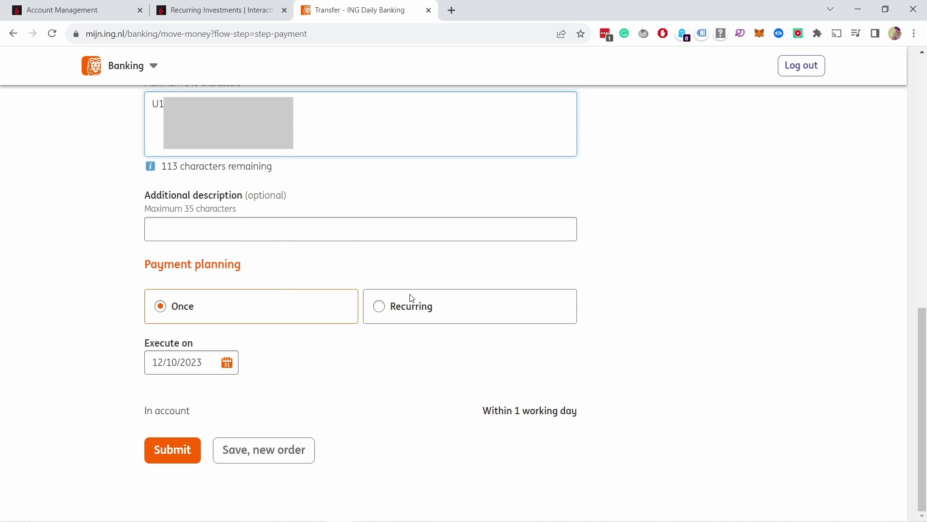
left_click(380, 307)
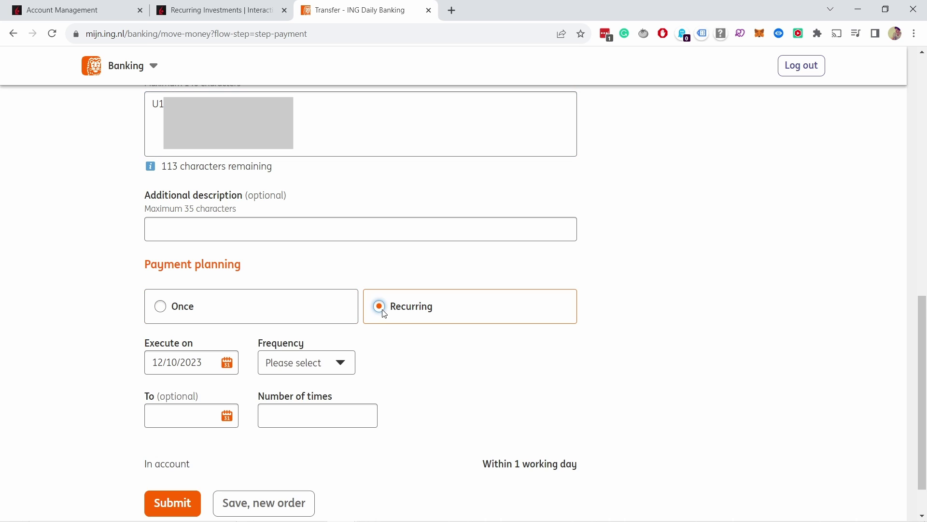
left_click(228, 364)
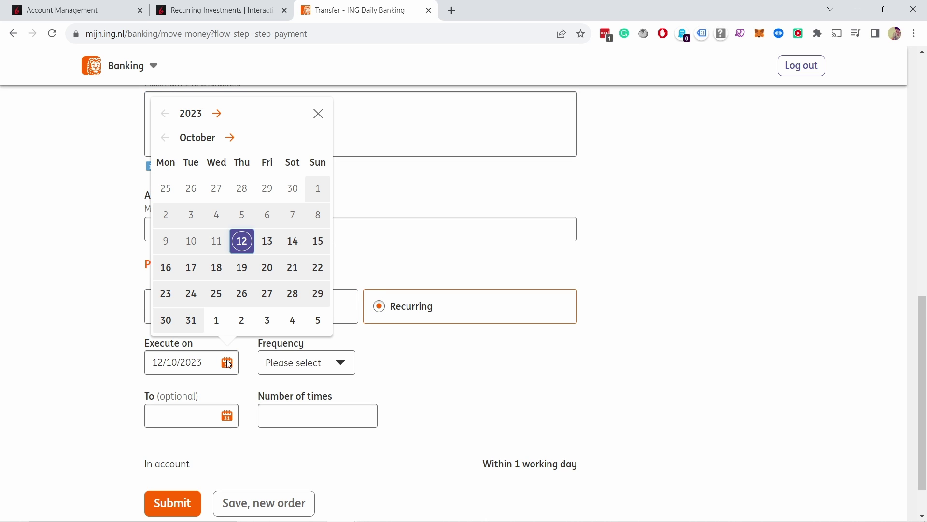
left_click(241, 298)
left_click(301, 362)
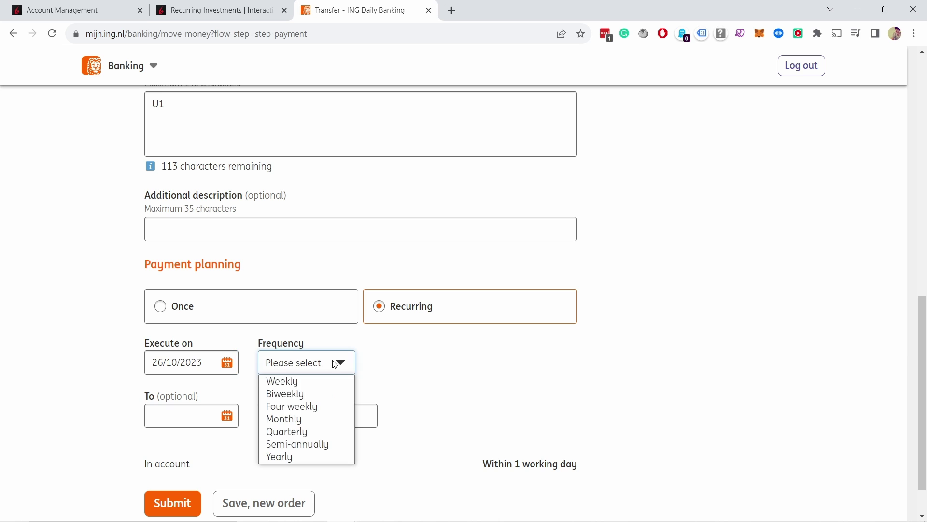
left_click(290, 416)
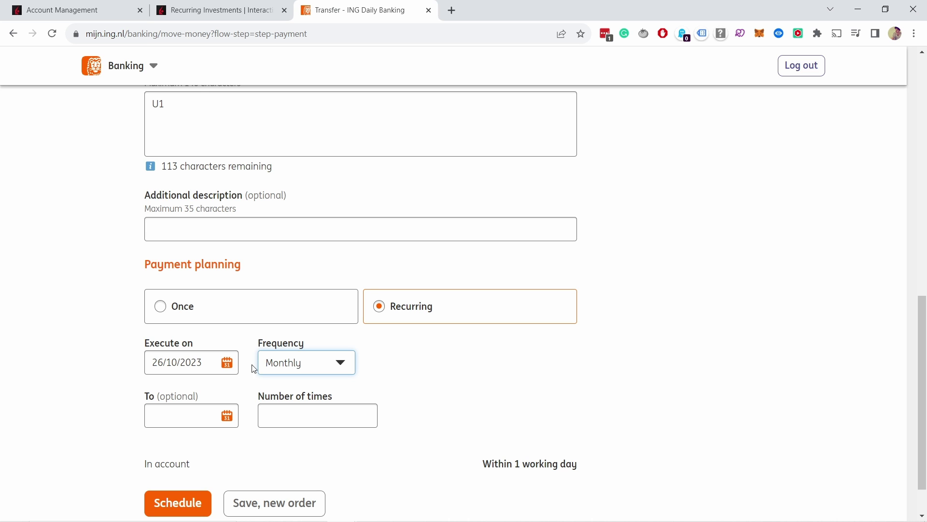
scroll(243, 387, "down", 1)
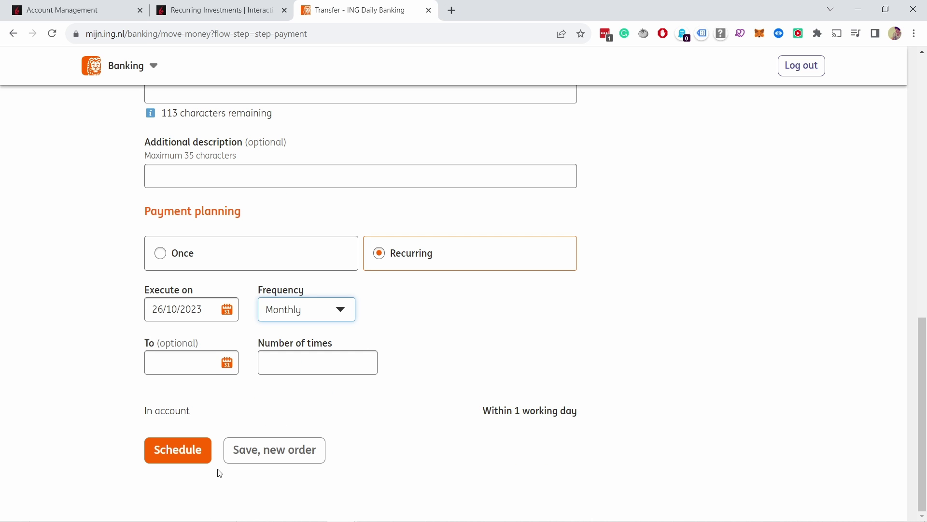
left_click(179, 450)
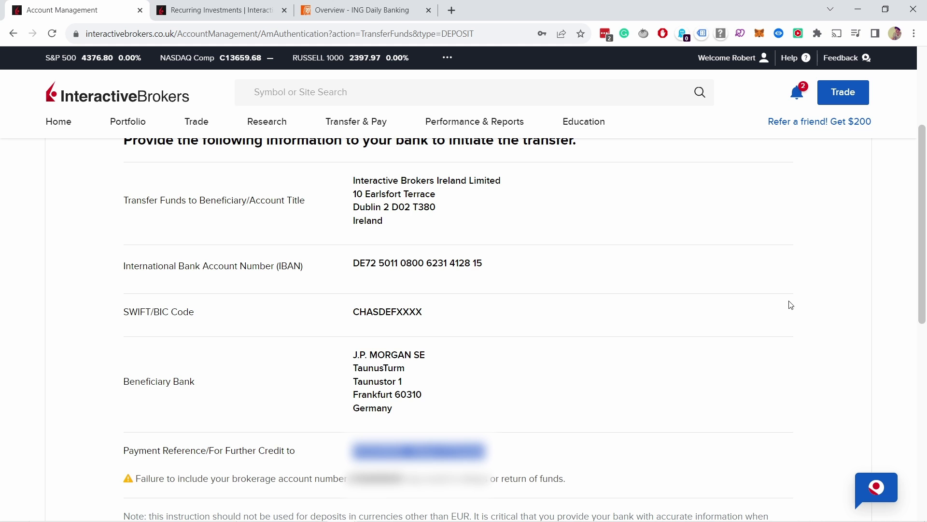
- Review the EUR 500.00 monthly deposit details starting 2023-10-26 and finish the notification
scroll(768, 297, "down", 6)
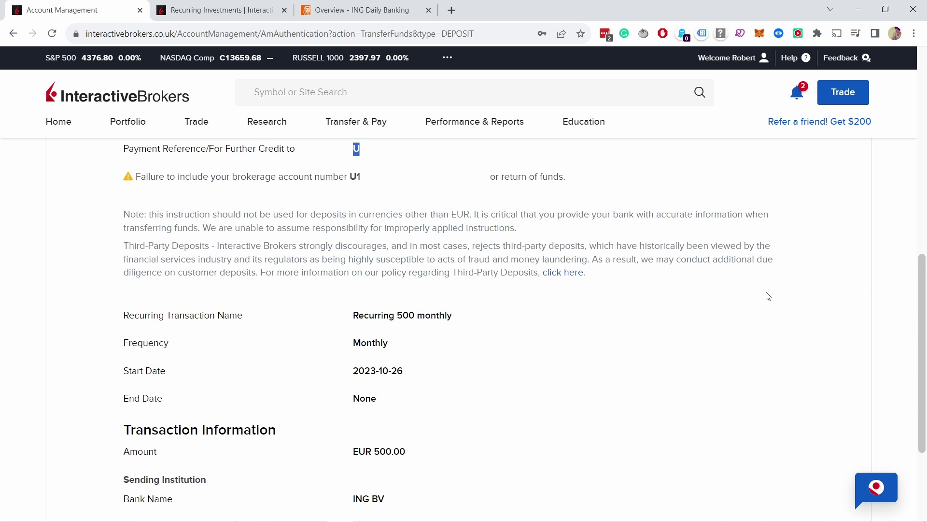
scroll(768, 297, "down", 3)
left_click(850, 411)
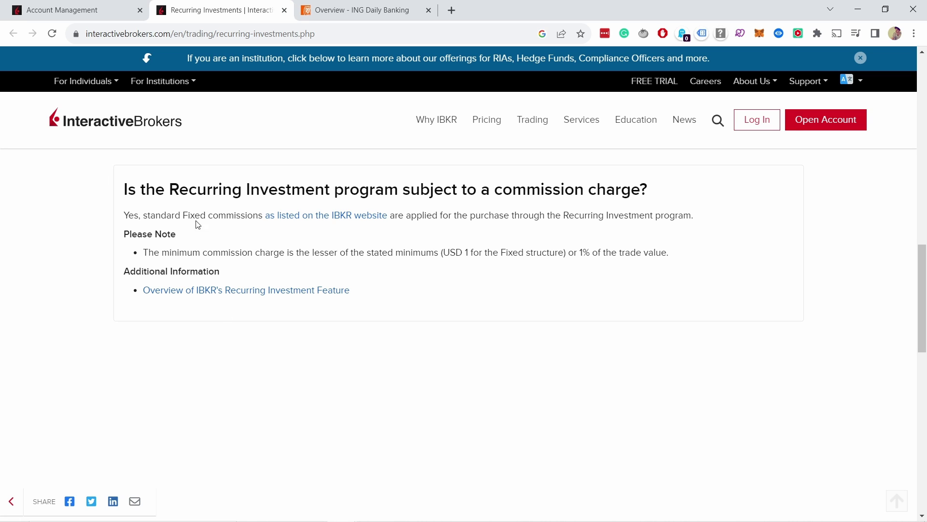
- Open the 'as listed on the IBKR website' commissions link in a new tab and switch to it
left_click_drag(264, 217, 183, 217)
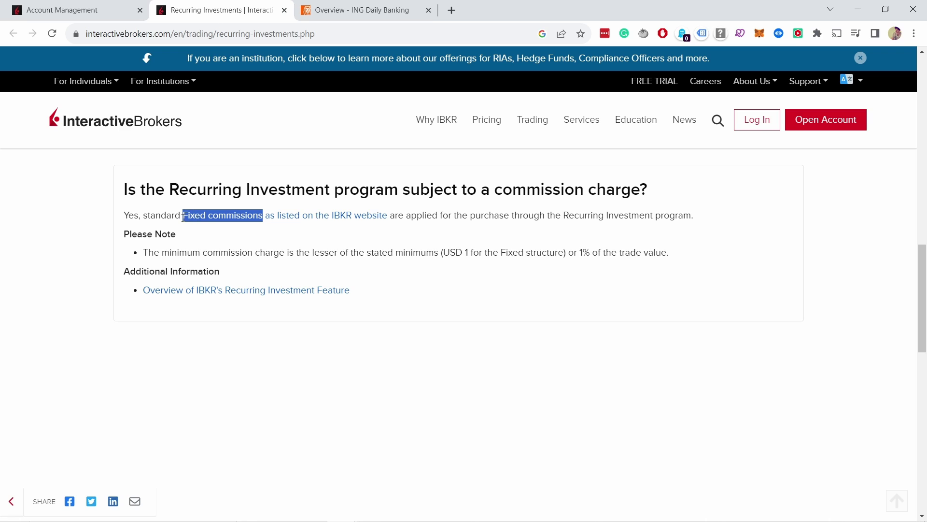
right_click(299, 214)
left_click(311, 220)
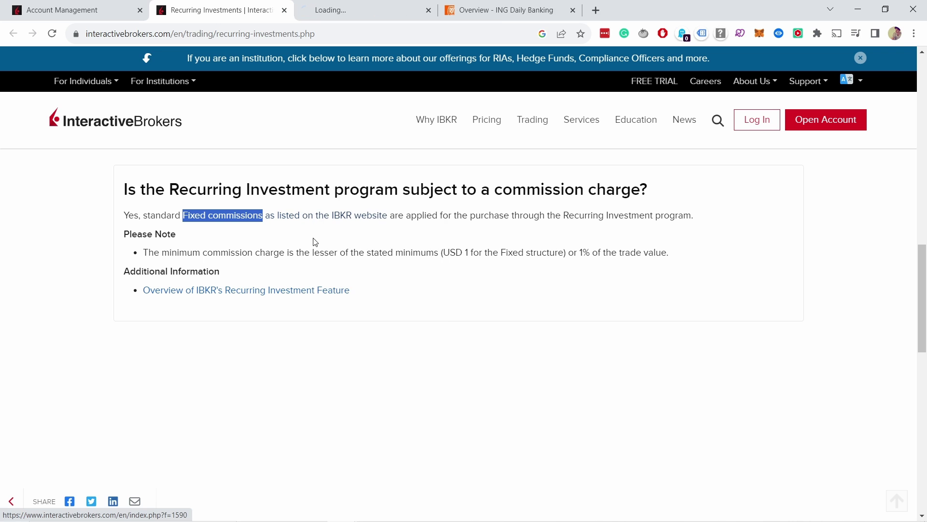
left_click(329, 6)
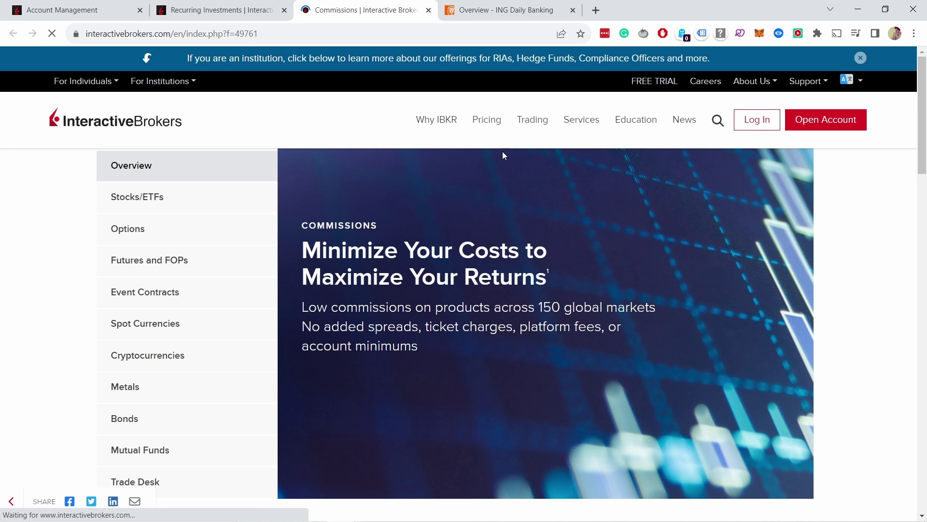
- Bring up European Stocks/ETFs commissions, showing Netherlands EUR fees: Fixed 0.05%, minimum EUR 3.00
left_click(129, 206)
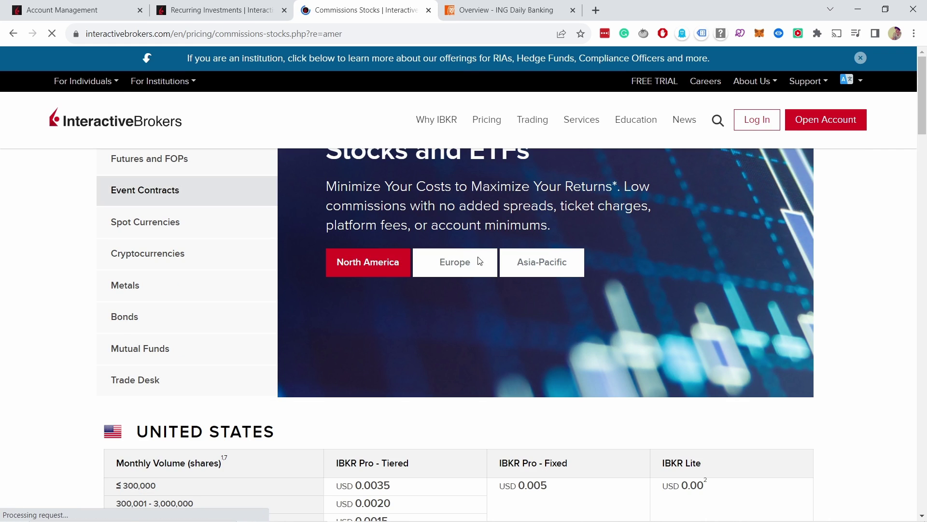
left_click(479, 260)
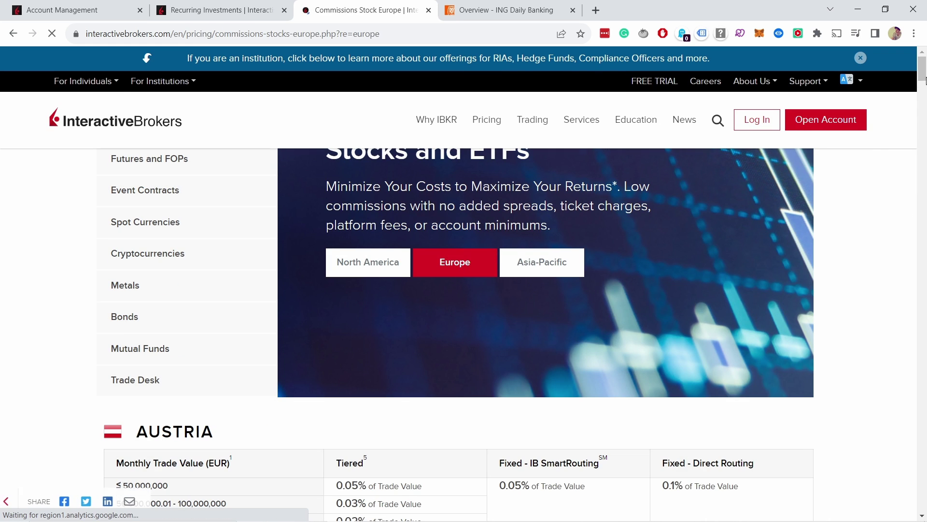
left_click_drag(923, 80, 921, 287)
scroll(428, 246, "down", 1)
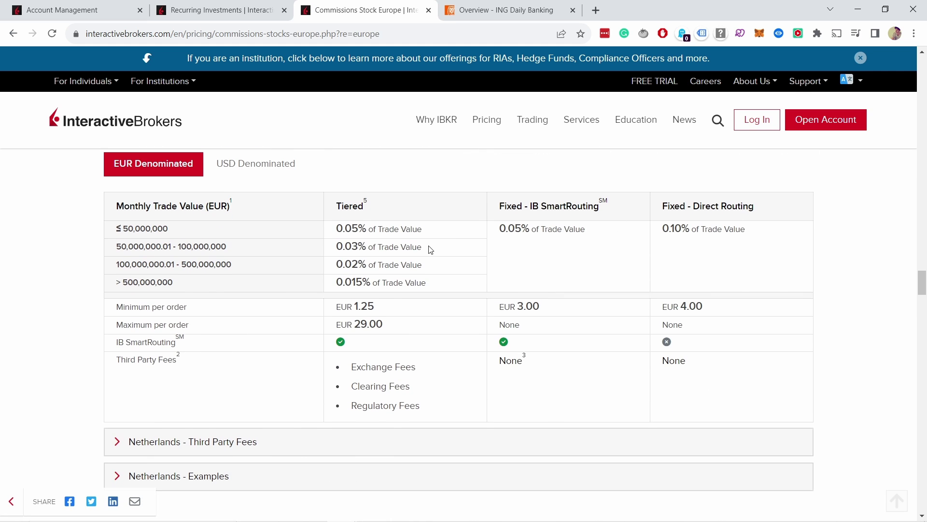